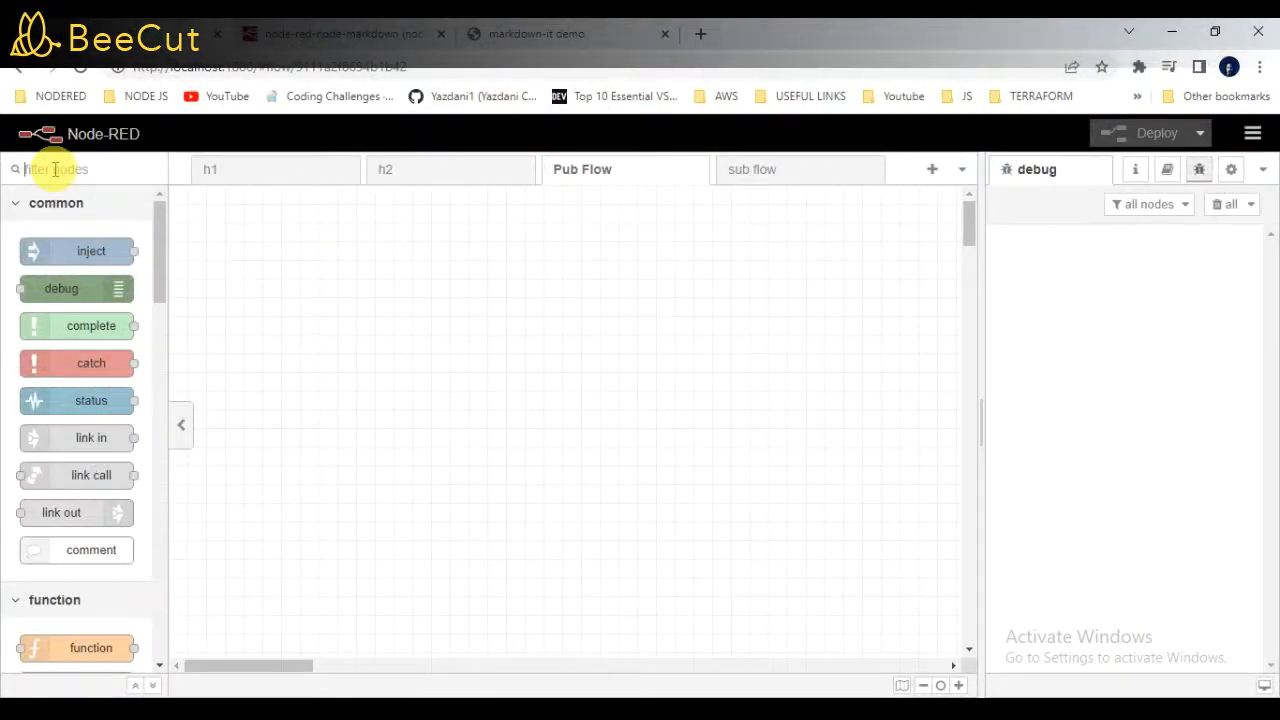
- Add an http in node on Pub Flow for GET /pub, named 'publish request'
{"action": "left_click", "coordinate": [55, 169]}
{"action": "type", "text": "http"}
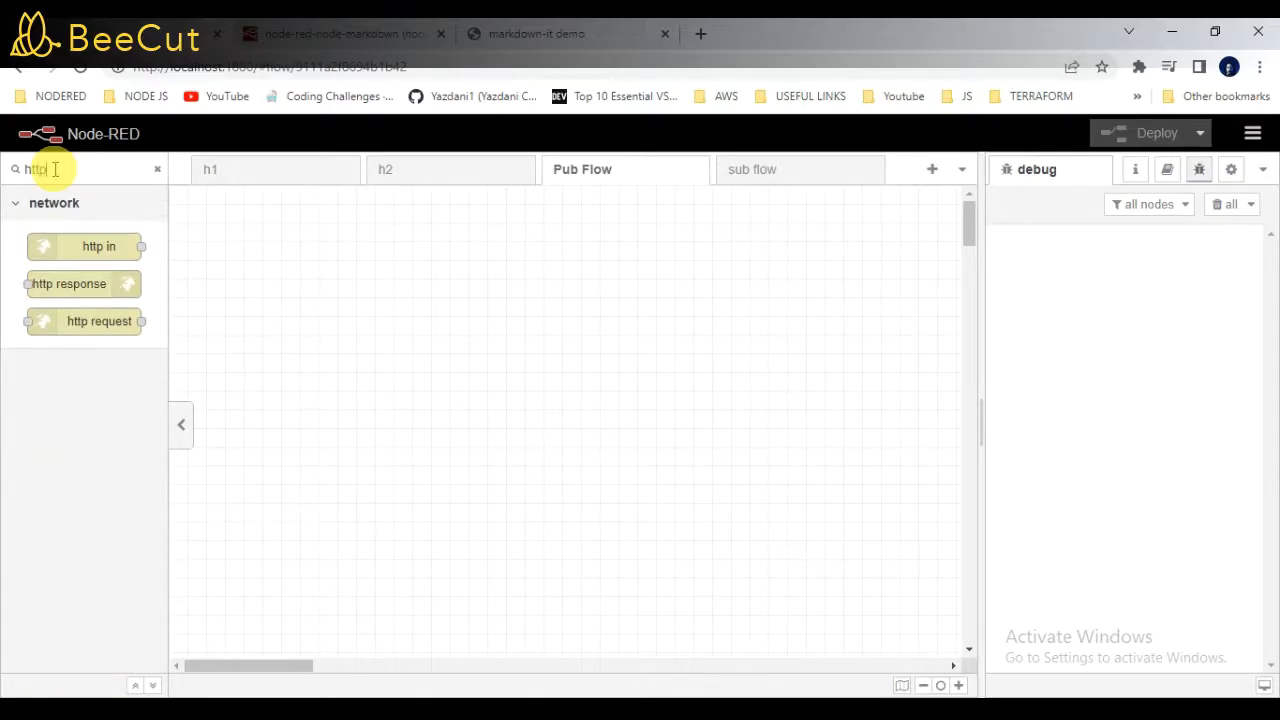
{"action": "mouse_move", "coordinate": [88, 246]}
{"action": "left_mouse_down"}
{"action": "mouse_move", "coordinate": [277, 278]}
{"action": "mouse_move", "coordinate": [297, 303]}
{"action": "left_mouse_up"}
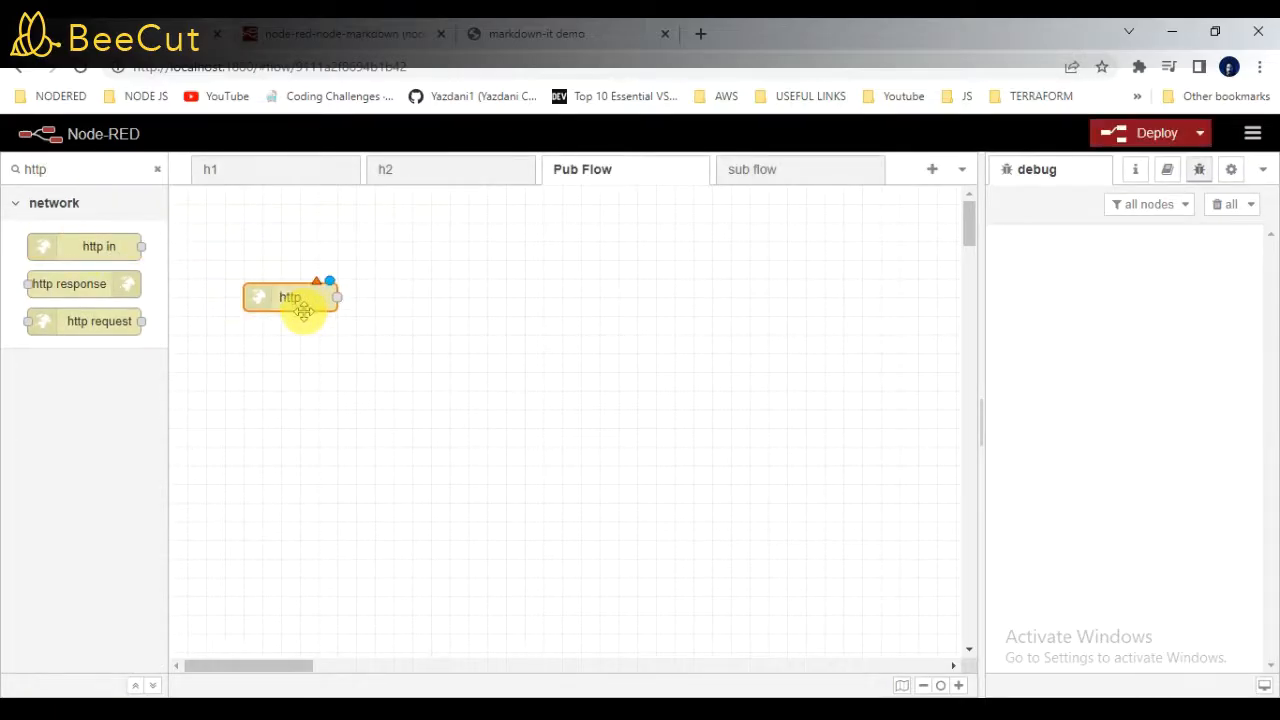
{"action": "double_click", "coordinate": [297, 303]}
{"action": "left_click", "coordinate": [720, 331]}
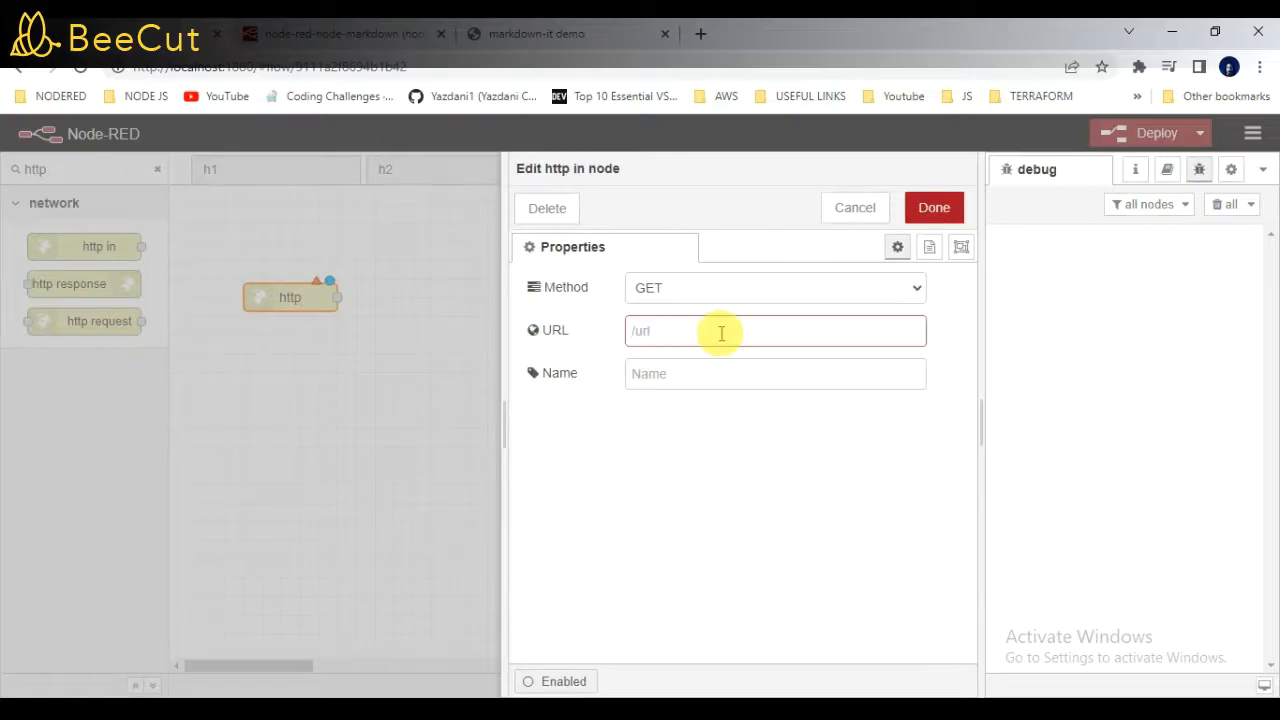
{"action": "type", "text": "/p"}
{"action": "type", "text": "ub"}
{"action": "left_click", "coordinate": [715, 370]}
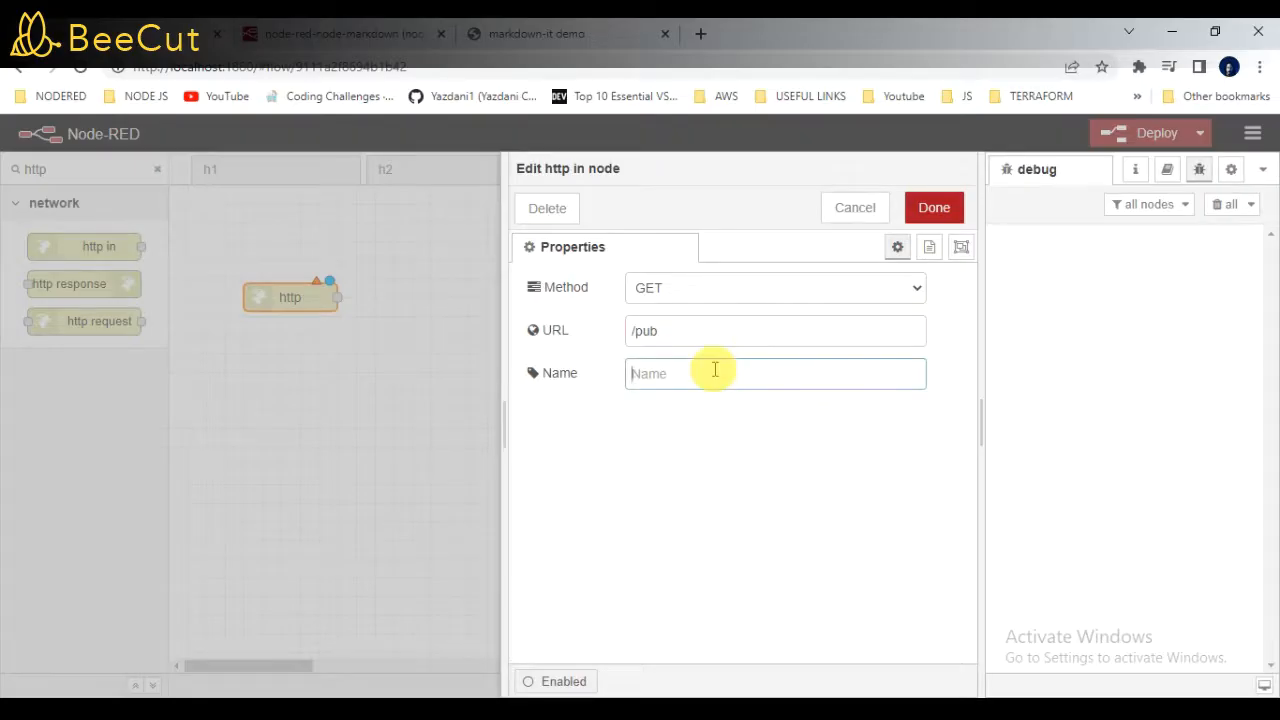
{"action": "type", "text": "publish request"}
{"action": "left_click", "coordinate": [925, 208]}
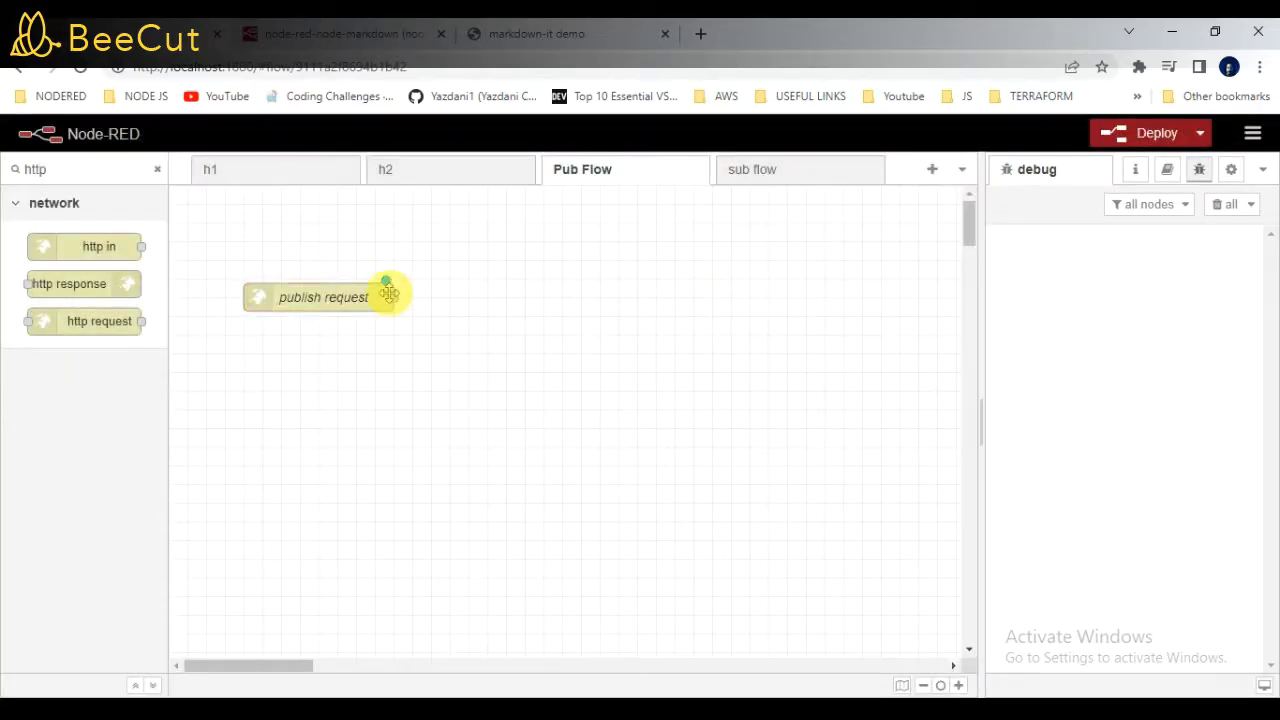
- Place a function node on the canvas and clear its default return msg code
{"action": "left_click_drag", "start_coordinate": [60, 169], "coordinate": [12, 169]}
{"action": "key", "text": "BackSpace"}
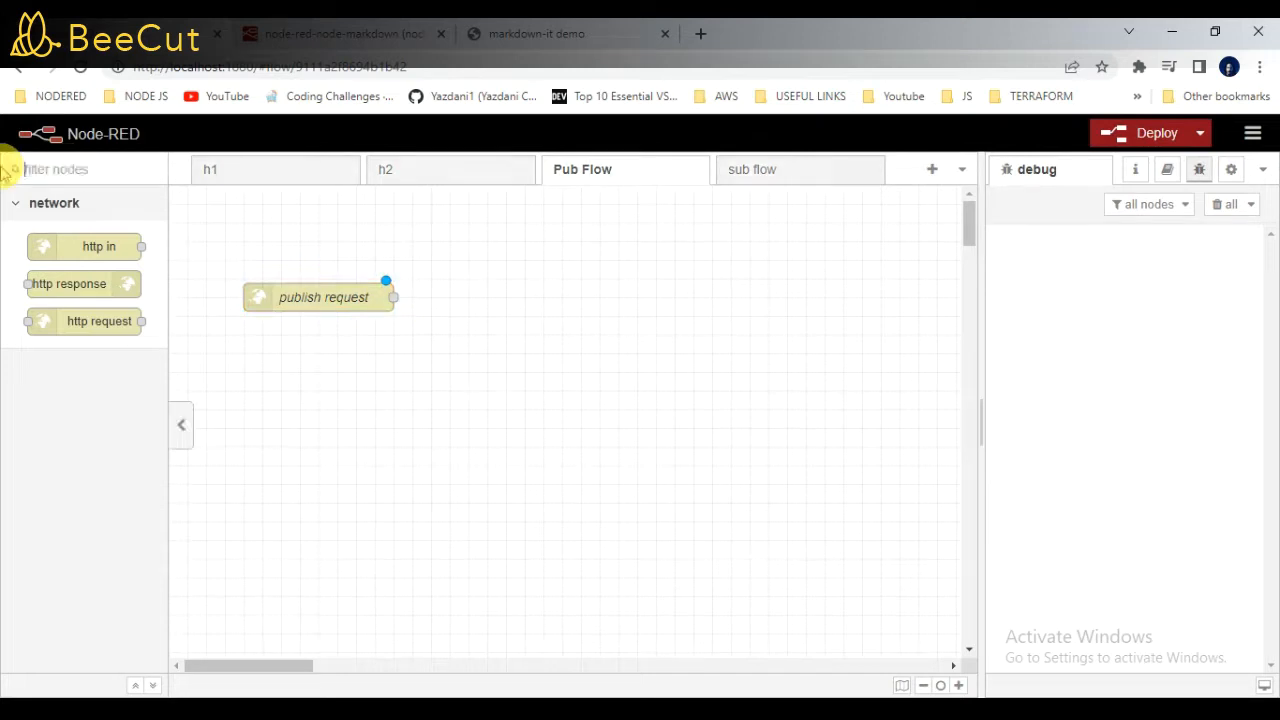
{"action": "type", "text": "te"}
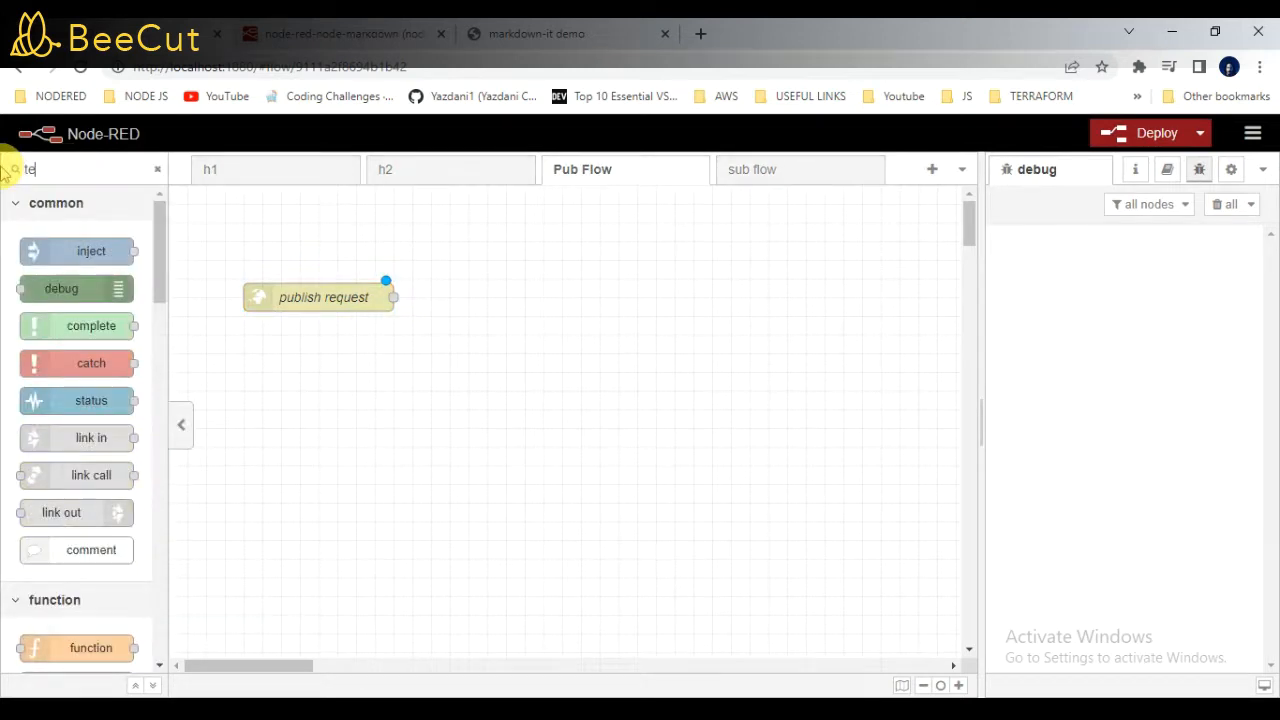
{"action": "type", "text": "mp"}
{"action": "key", "text": "BackSpace"}
{"action": "key", "text": "BackSpace"}
{"action": "key", "text": "BackSpace"}
{"action": "type", "text": "fu"}
{"action": "type", "text": "n"}
{"action": "left_click_drag", "start_coordinate": [80, 251], "coordinate": [470, 392]}
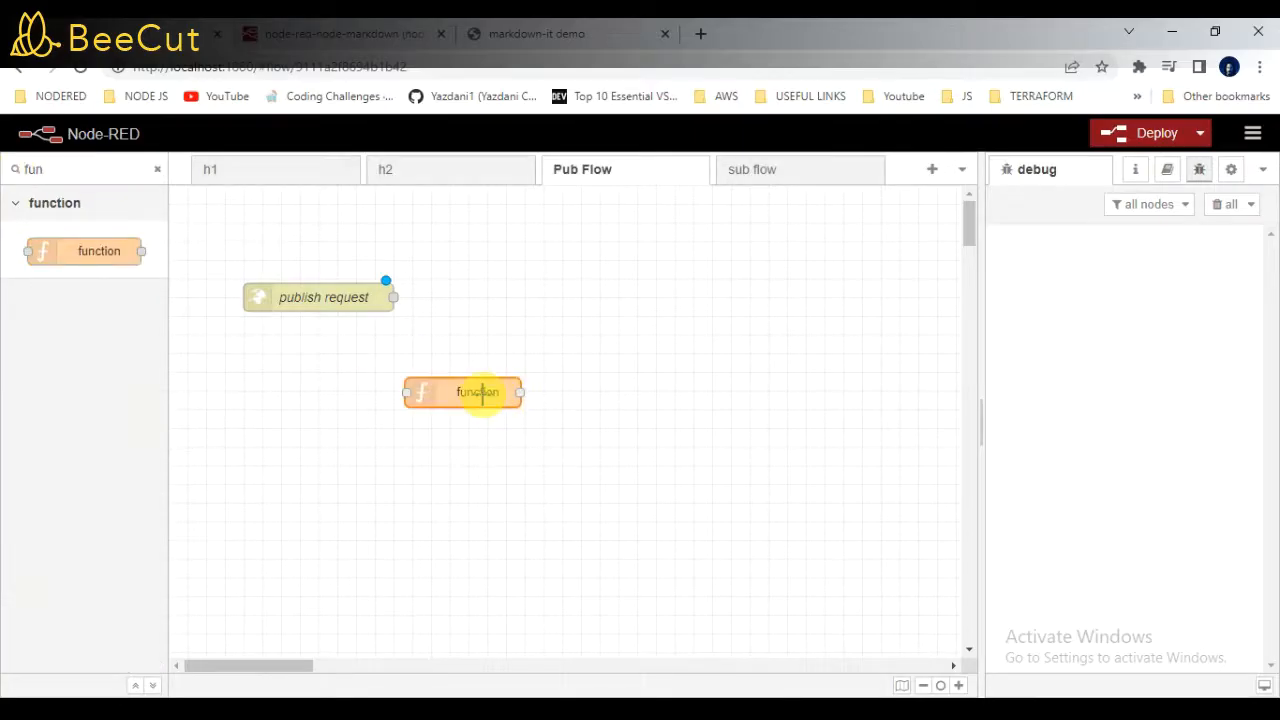
{"action": "double_click", "coordinate": [440, 395]}
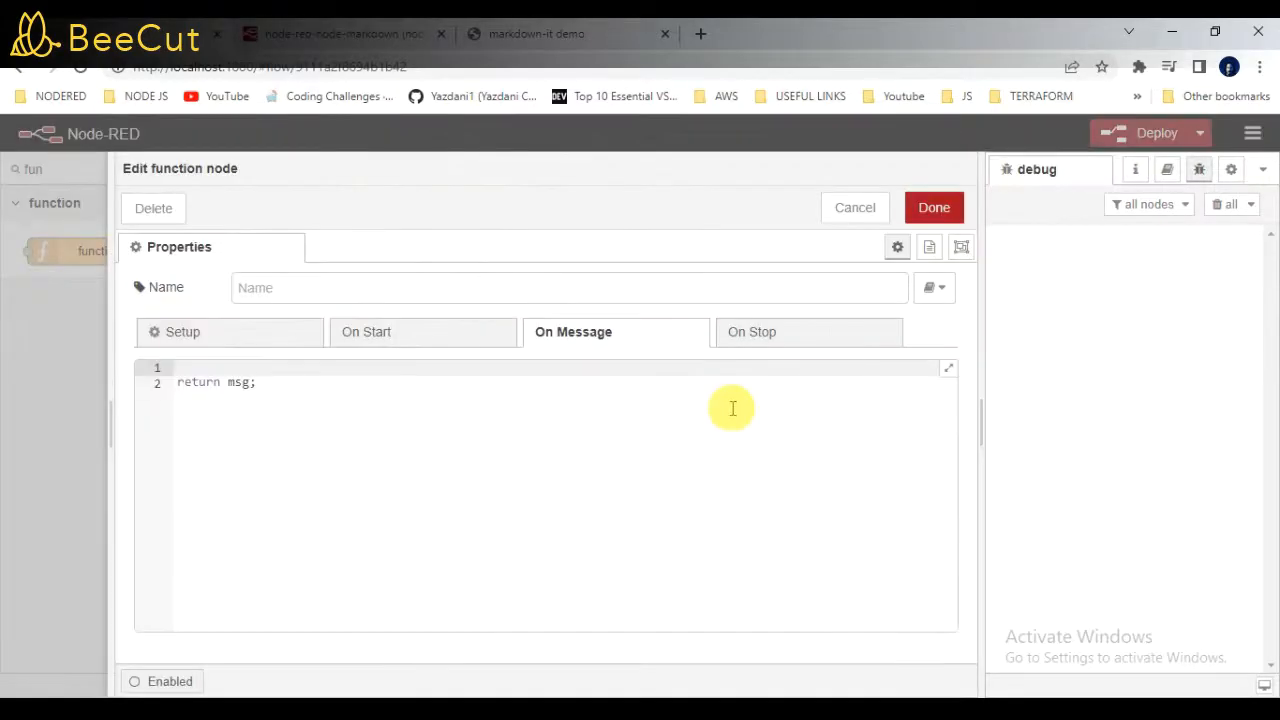
{"action": "left_click_drag", "start_coordinate": [731, 406], "coordinate": [151, 337]}
{"action": "key", "text": "BackSpace"}
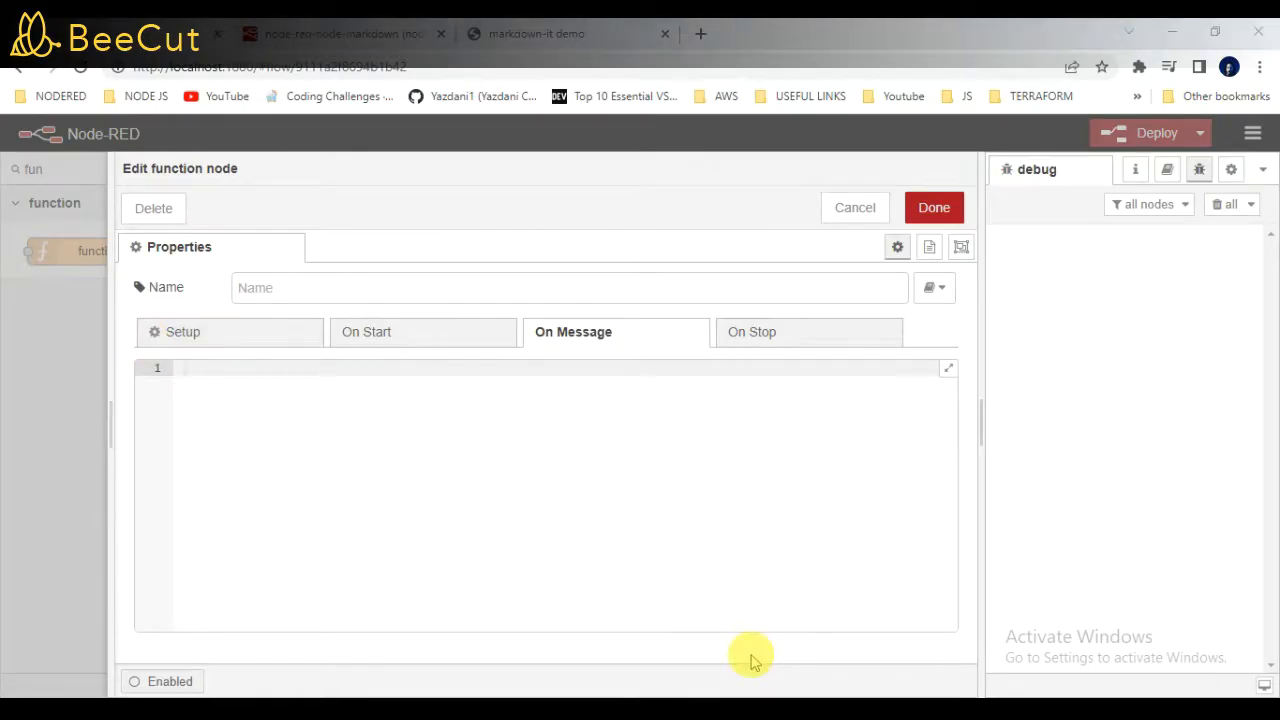
- Paste the prepared msg.string markdown welcome code from Notepad into the function
{"action": "key", "text": "alt+Tab"}
{"action": "left_click_drag", "start_coordinate": [406, 337], "coordinate": [285, 195]}
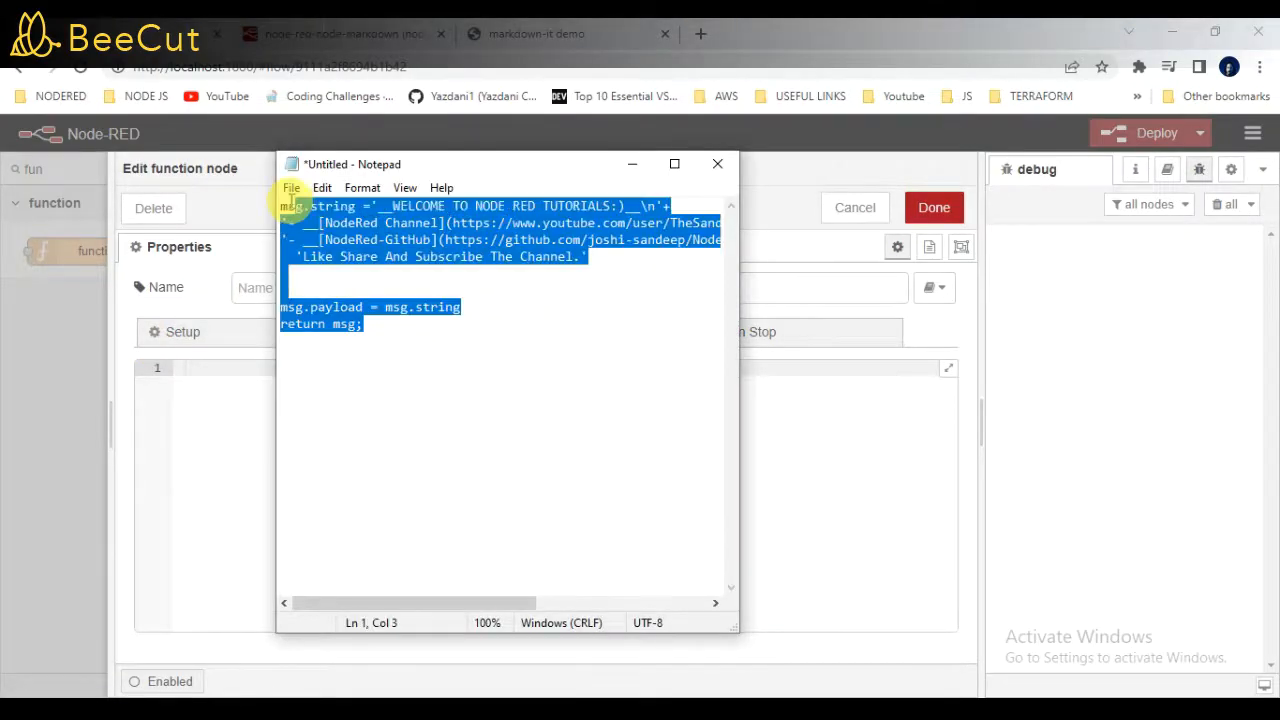
{"action": "left_click", "coordinate": [632, 164]}
{"action": "type", "text": "msg.string ='__WELCOME TO NODE RED TUTORIALS:)__\\n'+ '- __[NodeRed Channel](https://www.youtube.com/user/TheSandy145)__ - Node Red Youtube Channel\\n\\n'+ '- __[NodeRed-GitHub](https://github.com/joshi-sandeep/Nodered)__ - Biggner developers friendly\\n'+   'Like Share And Subscribe The Channel.'   msg.payload = msg.string return msg;"}
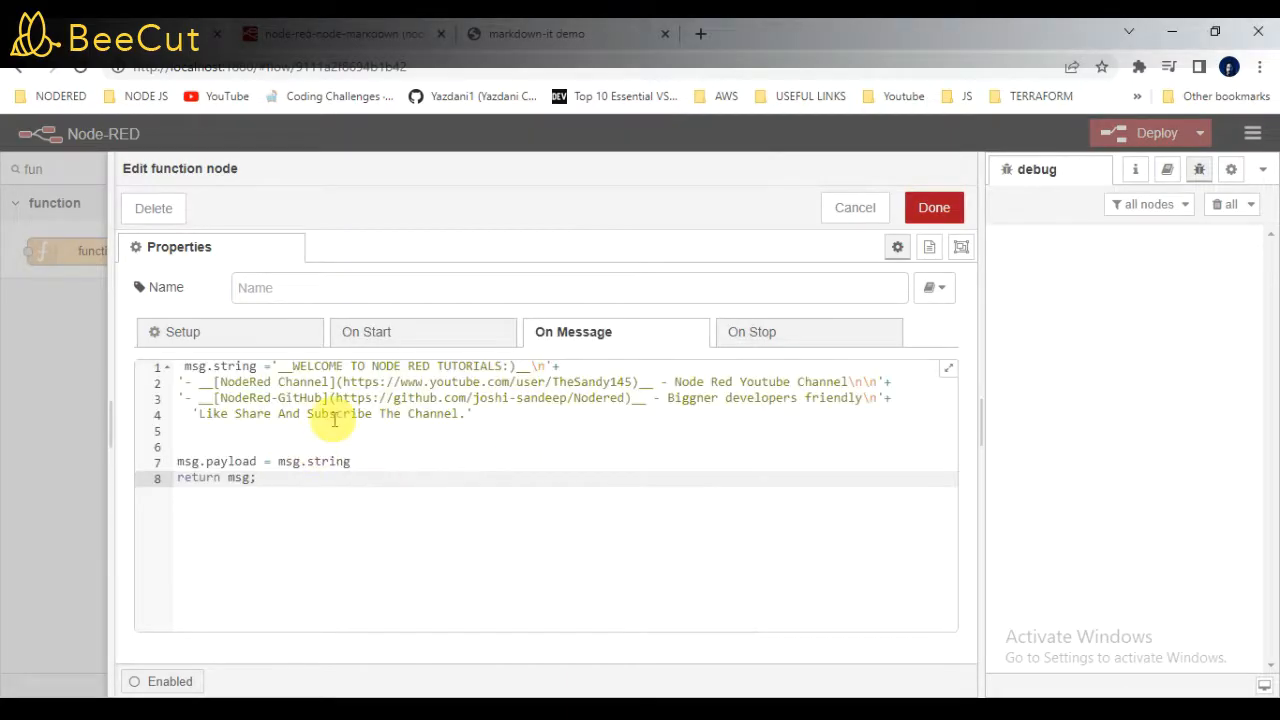
{"action": "left_click", "coordinate": [183, 366]}
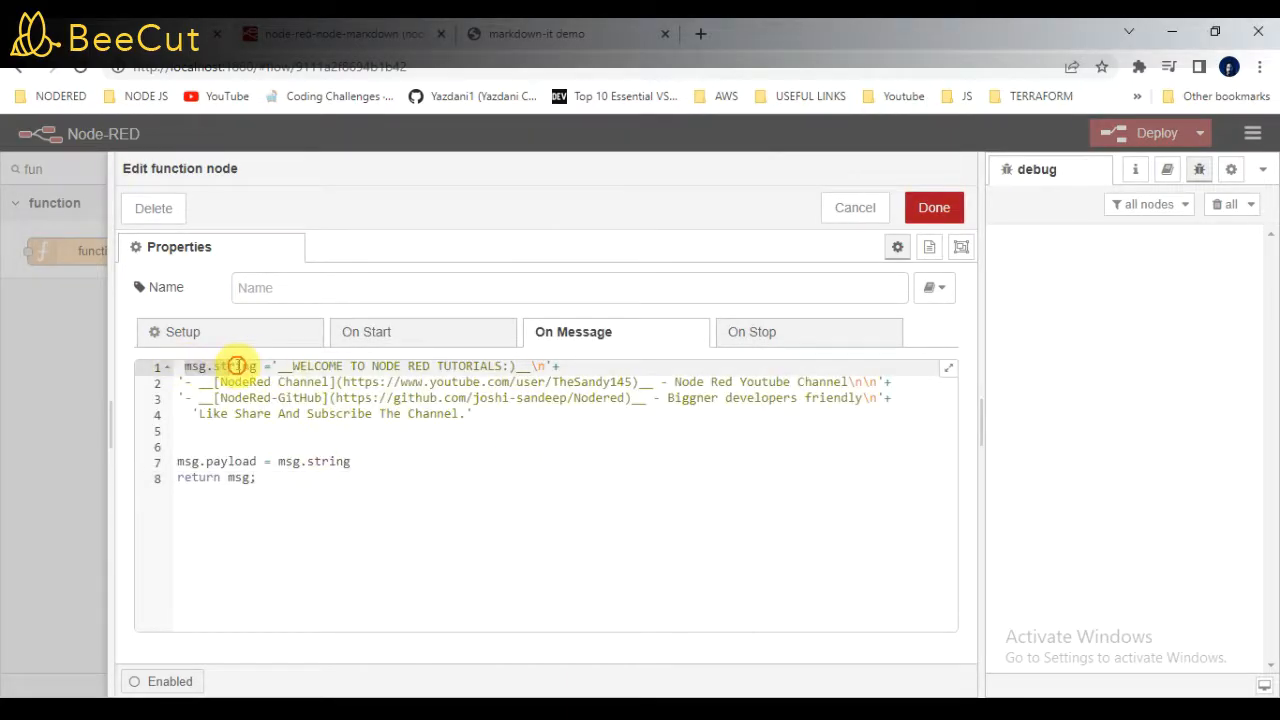
{"action": "left_click", "coordinate": [269, 413]}
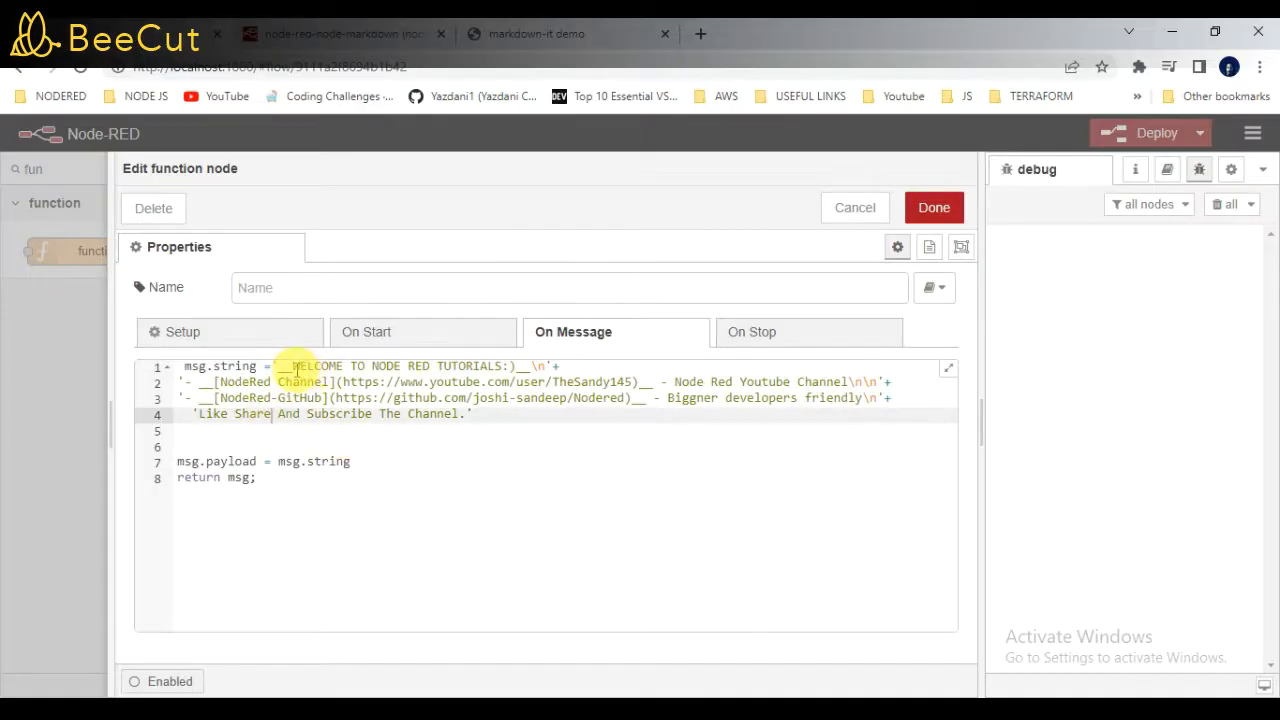
{"action": "left_click_drag", "start_coordinate": [292, 366], "coordinate": [566, 425]}
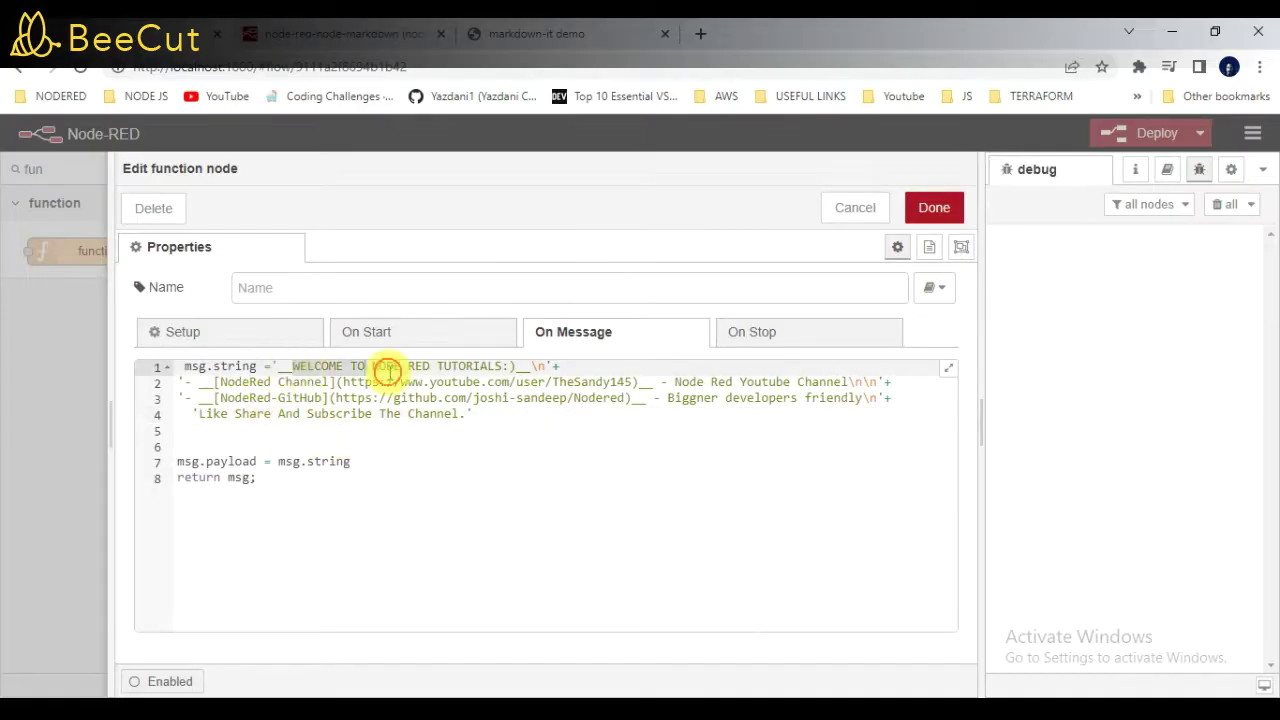
{"action": "left_click", "coordinate": [568, 427]}
{"action": "left_click", "coordinate": [527, 30]}
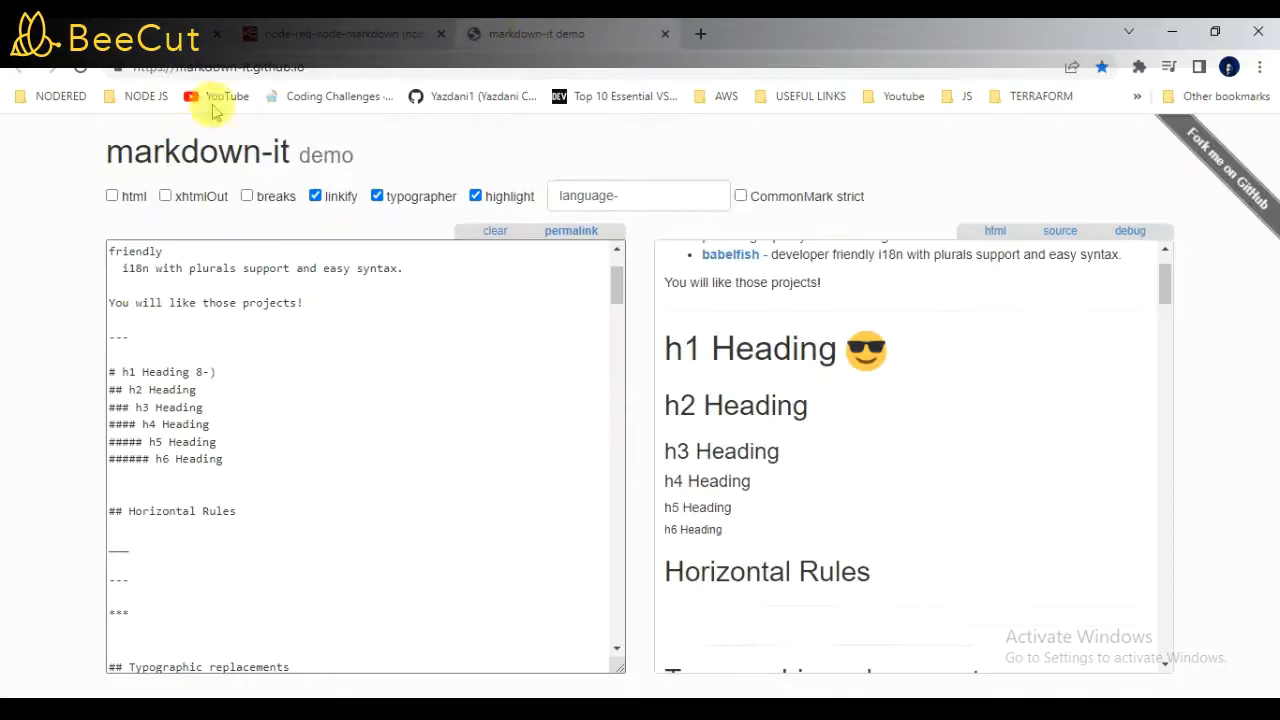
{"action": "scroll", "coordinate": [291, 407], "scroll_direction": "down", "scroll_amount": 3}
{"action": "scroll", "coordinate": [737, 351], "scroll_direction": "down", "scroll_amount": 3}
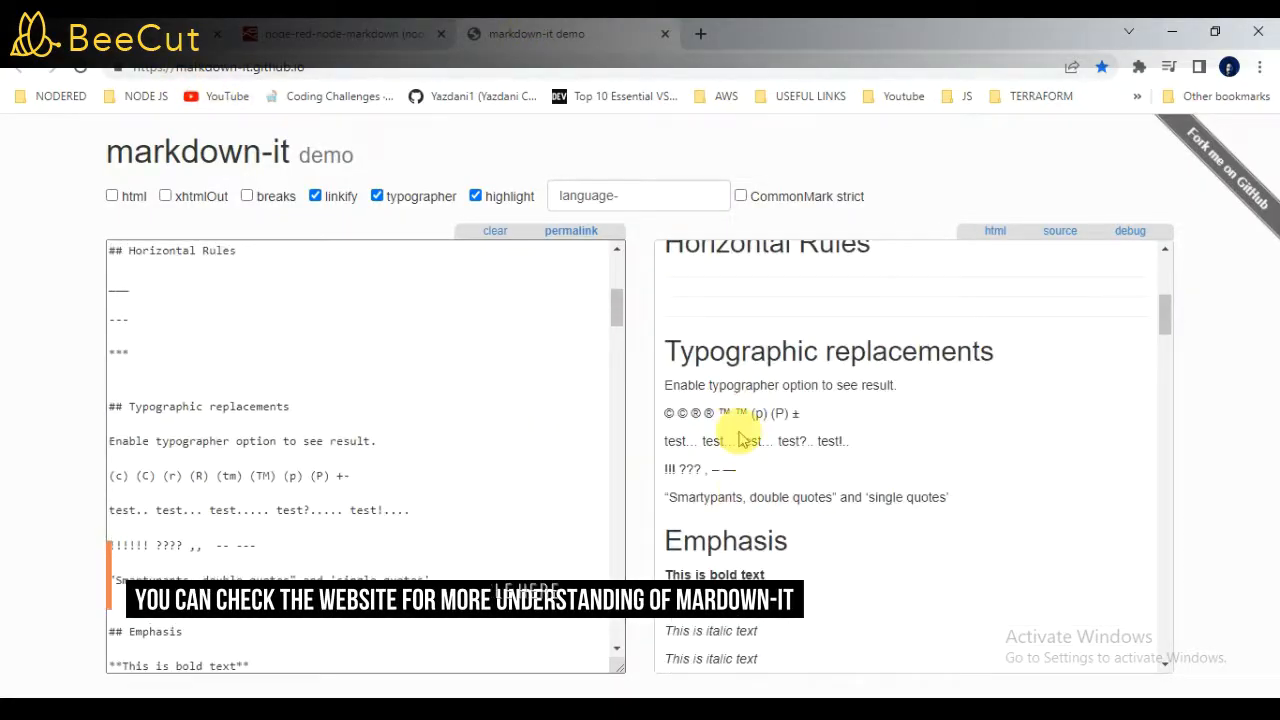
{"action": "scroll", "coordinate": [271, 400], "scroll_direction": "up", "scroll_amount": 2}
{"action": "scroll", "coordinate": [285, 376], "scroll_direction": "up", "scroll_amount": 2}
{"action": "scroll", "coordinate": [285, 376], "scroll_direction": "up", "scroll_amount": 1}
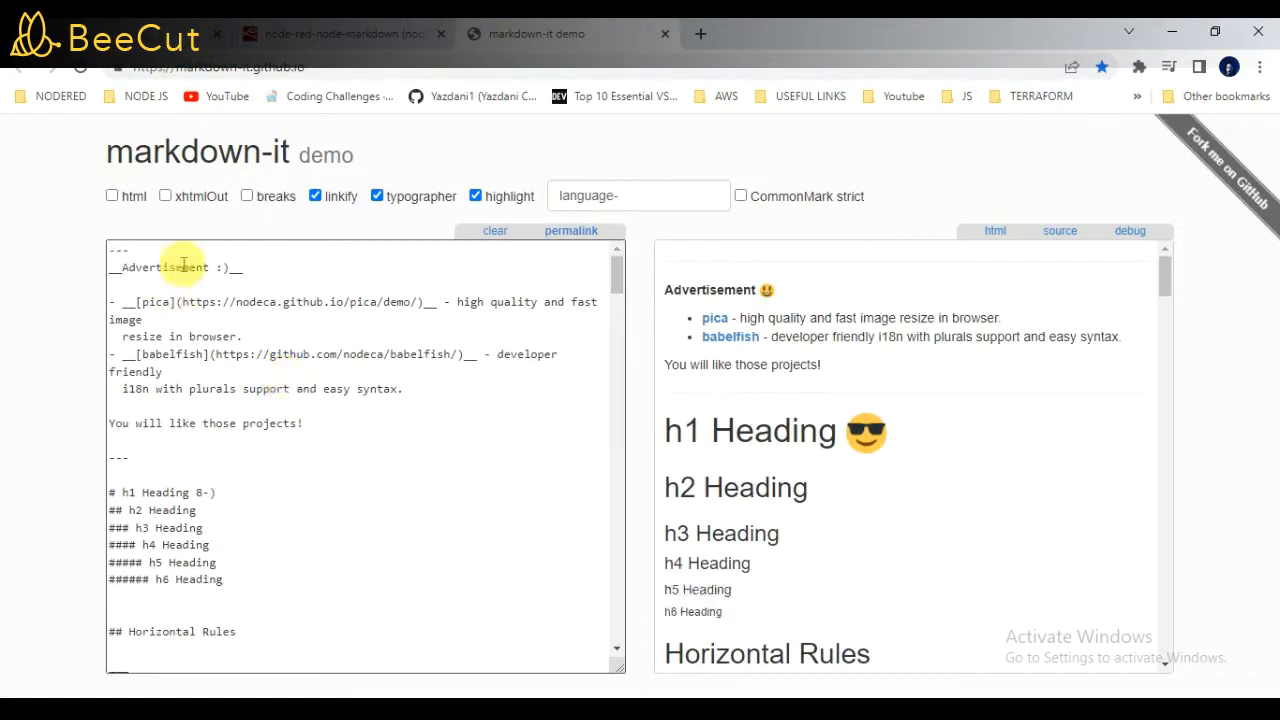
- Save the function code and wire publish request into the function node
{"action": "left_click", "coordinate": [160, 33]}
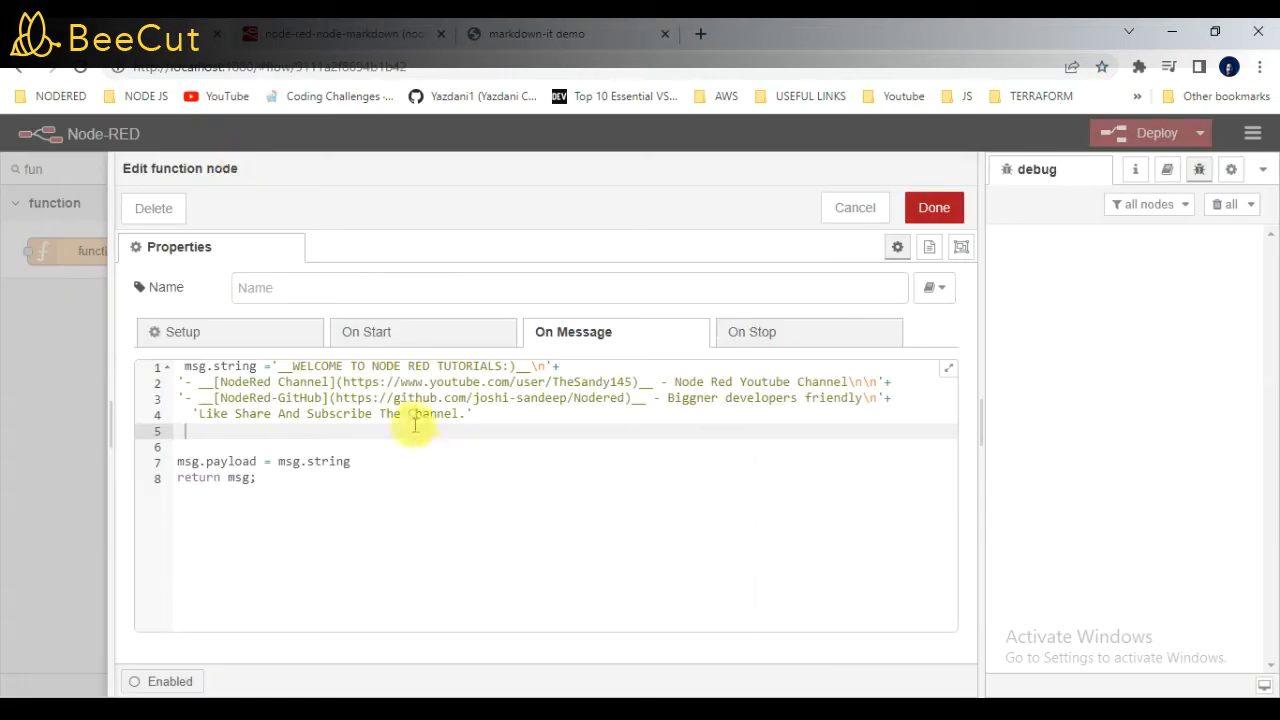
{"action": "left_click_drag", "start_coordinate": [217, 366], "coordinate": [390, 430]}
{"action": "left_click", "coordinate": [390, 510]}
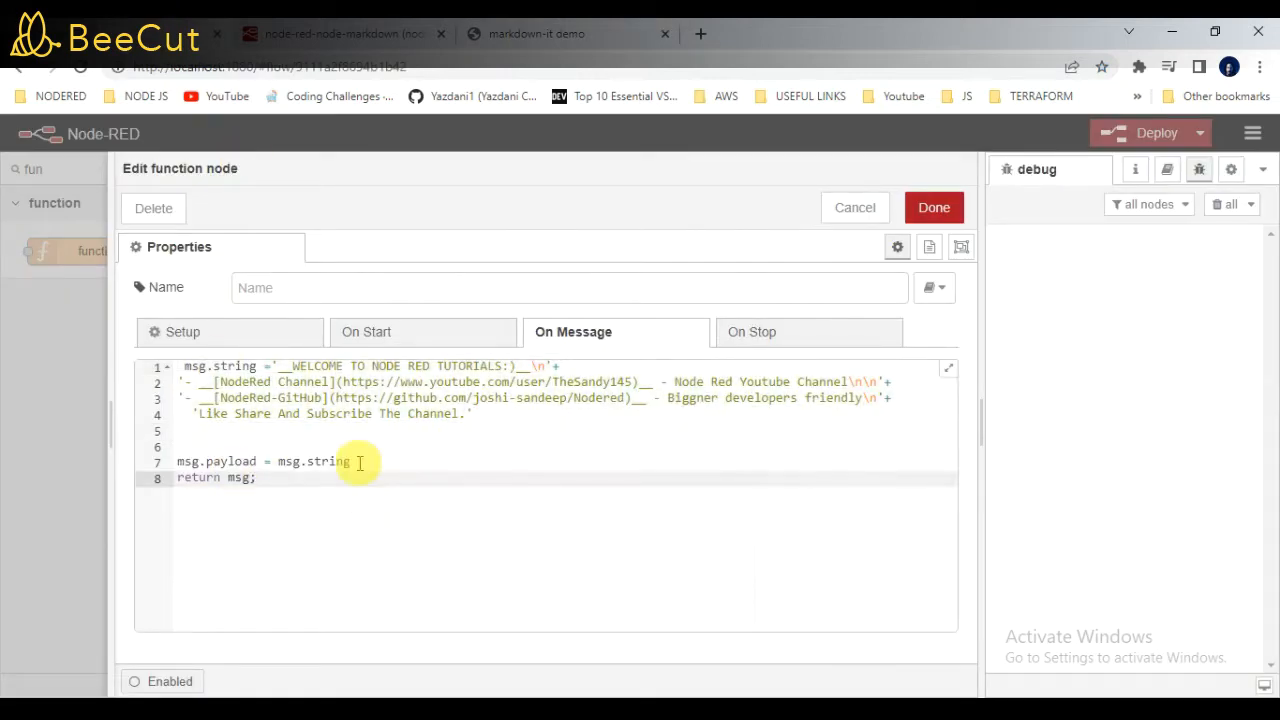
{"action": "left_click", "coordinate": [186, 461]}
{"action": "left_click", "coordinate": [300, 480]}
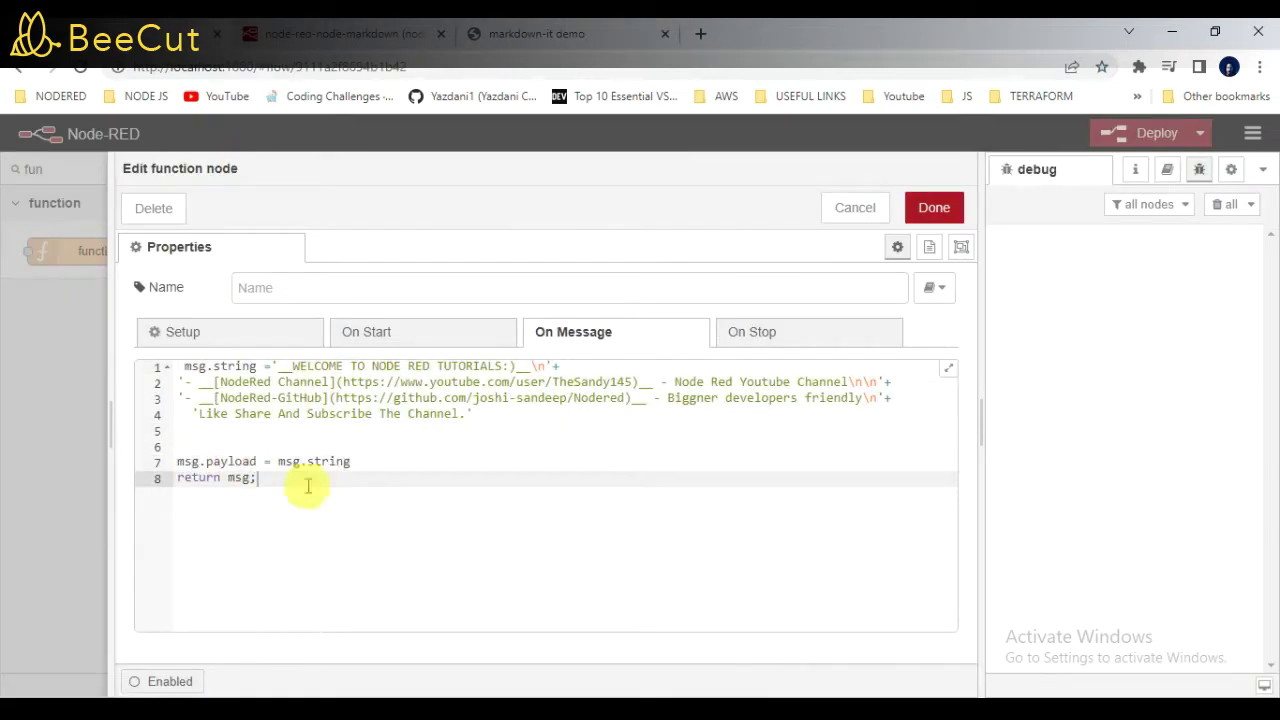
{"action": "left_click", "coordinate": [934, 207]}
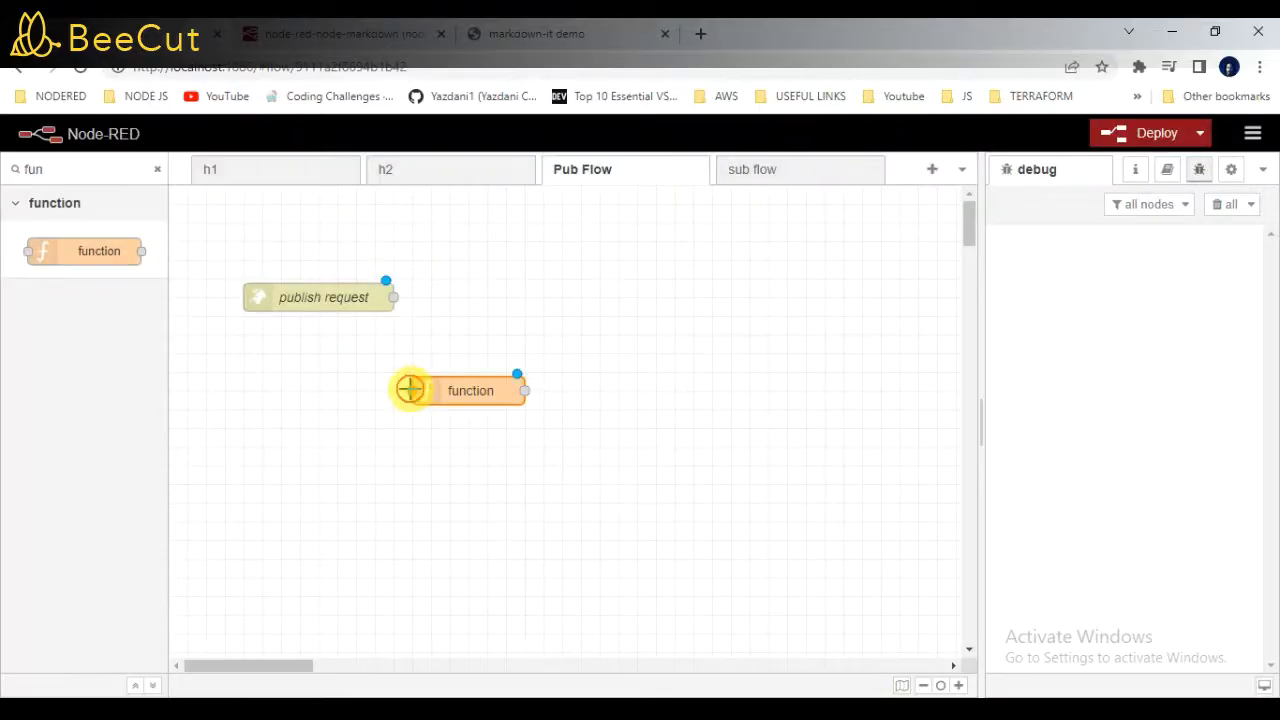
{"action": "left_click_drag", "start_coordinate": [412, 390], "coordinate": [393, 297]}
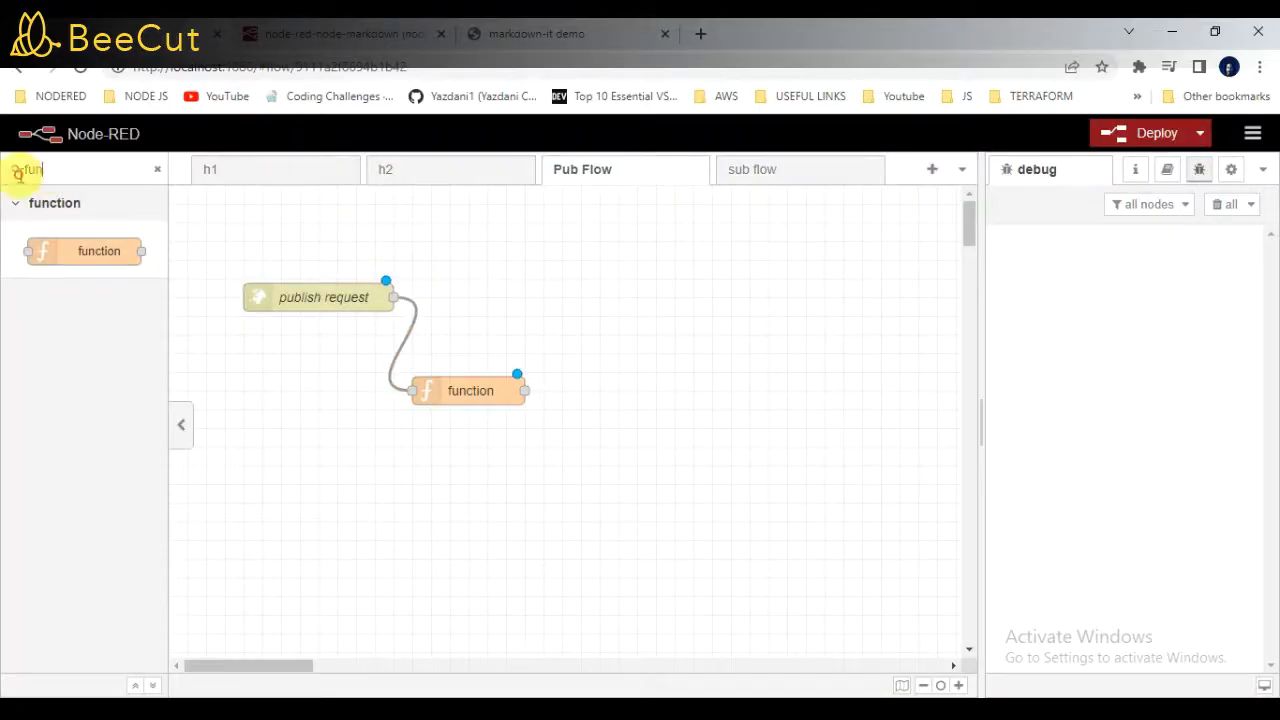
- Add a publish node after the function, topic mydata on the htmlcode hub
{"action": "double_click", "coordinate": [7, 178]}
{"action": "type", "text": "pub"}
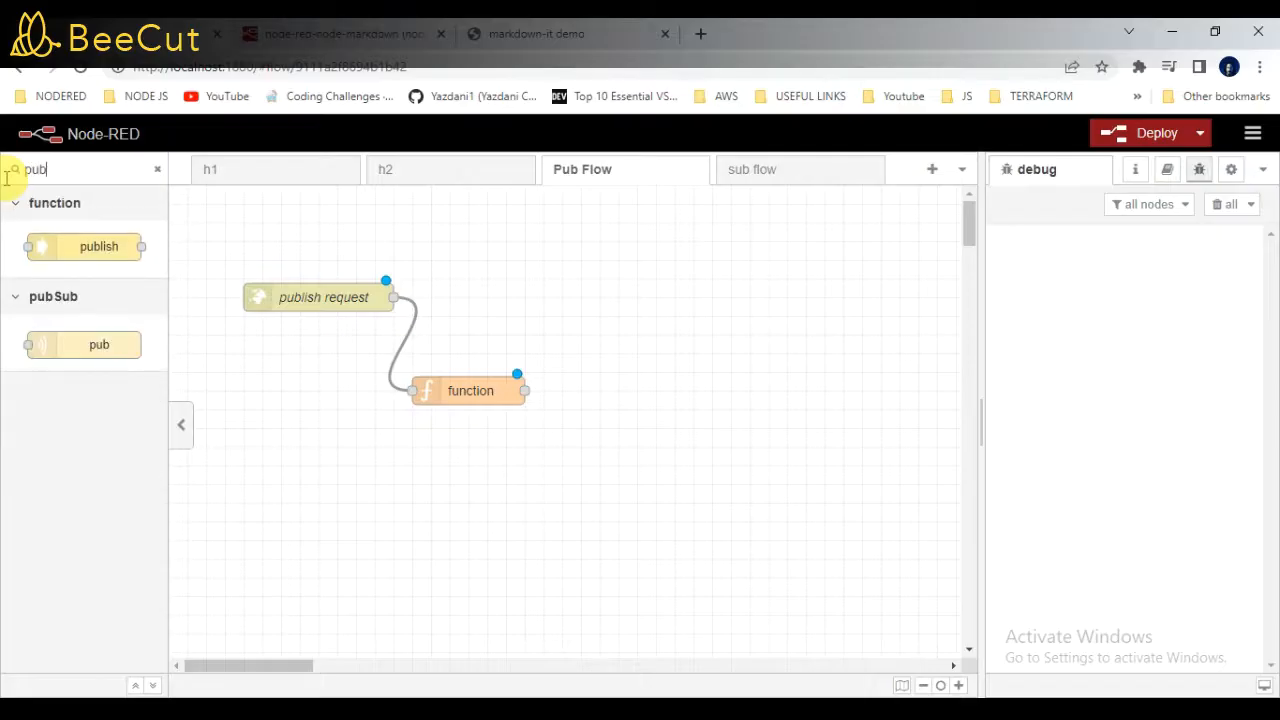
{"action": "mouse_move", "coordinate": [49, 249]}
{"action": "left_mouse_down"}
{"action": "mouse_move", "coordinate": [222, 313]}
{"action": "mouse_move", "coordinate": [624, 395]}
{"action": "left_mouse_up"}
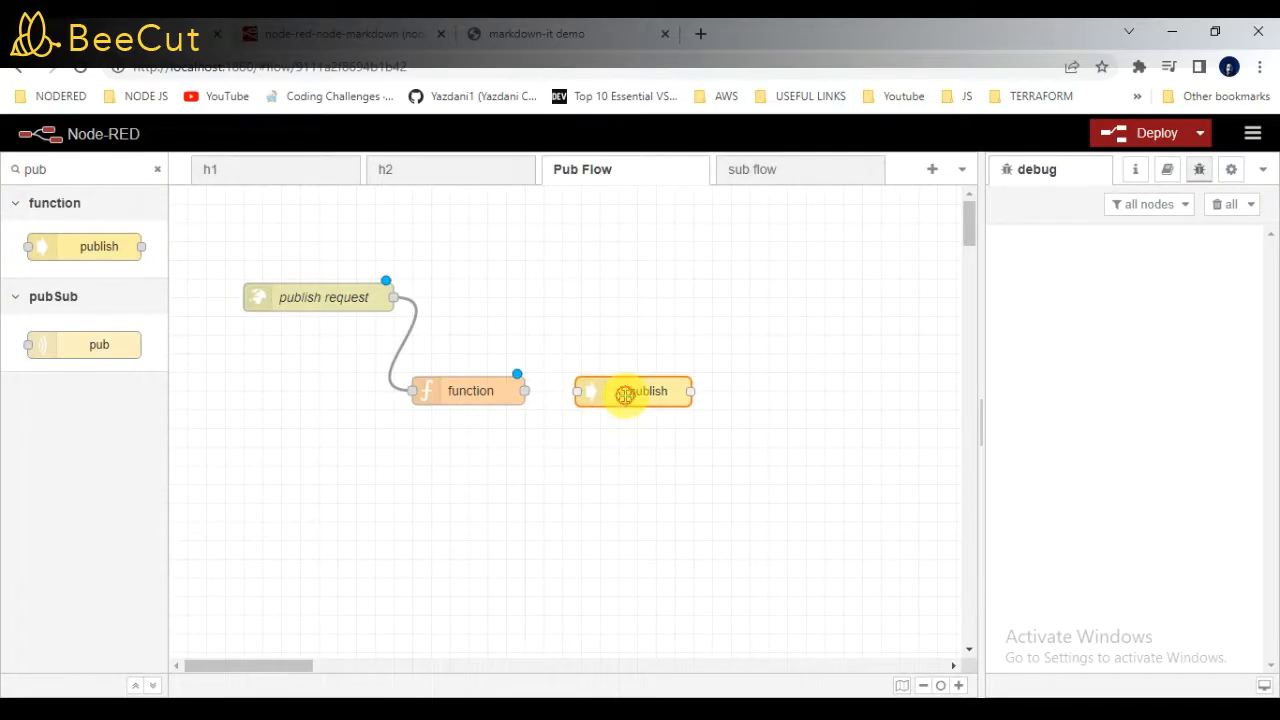
{"action": "left_click_drag", "start_coordinate": [526, 391], "coordinate": [591, 391]}
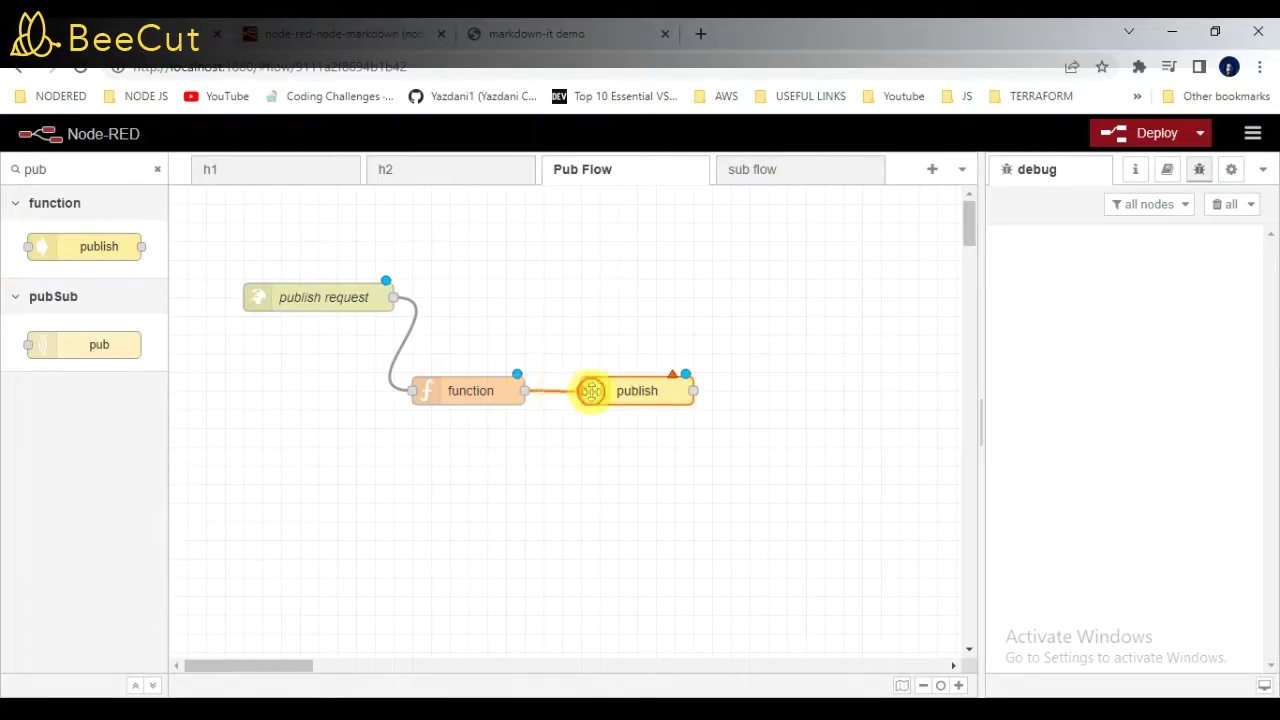
{"action": "double_click", "coordinate": [645, 397]}
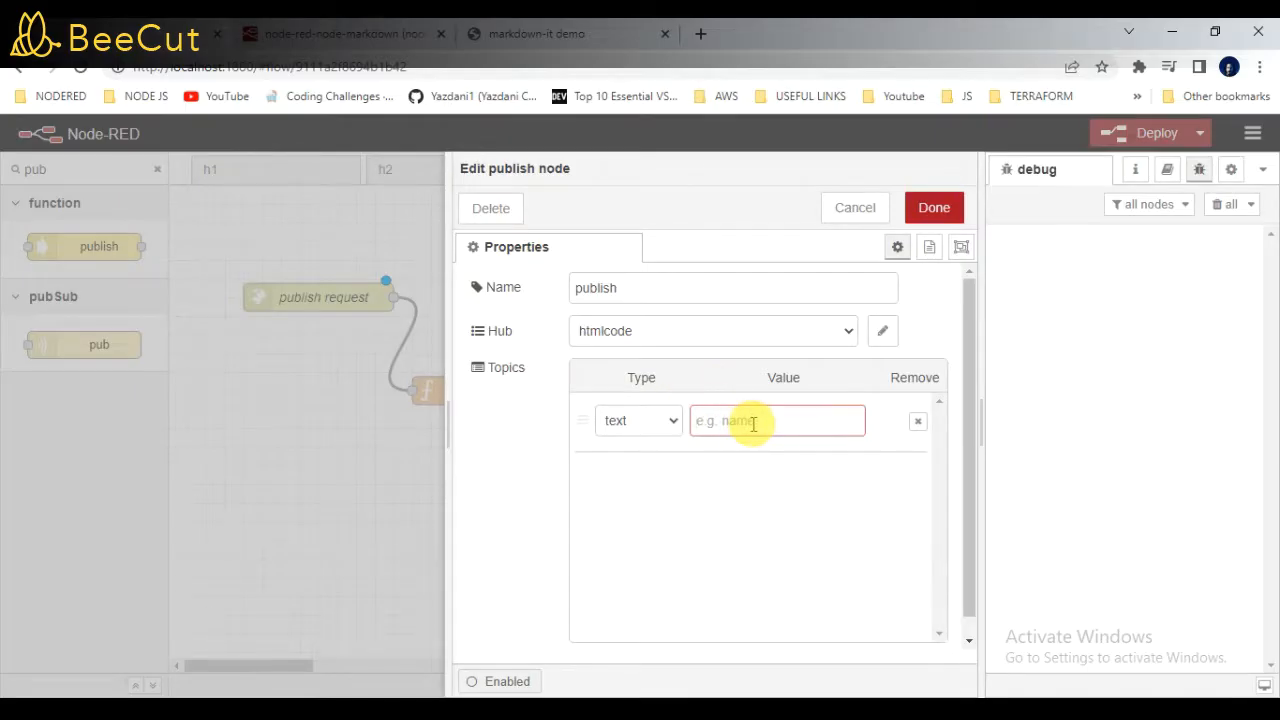
{"action": "type", "text": "mydata"}
{"action": "left_click_drag", "start_coordinate": [760, 421], "coordinate": [694, 421]}
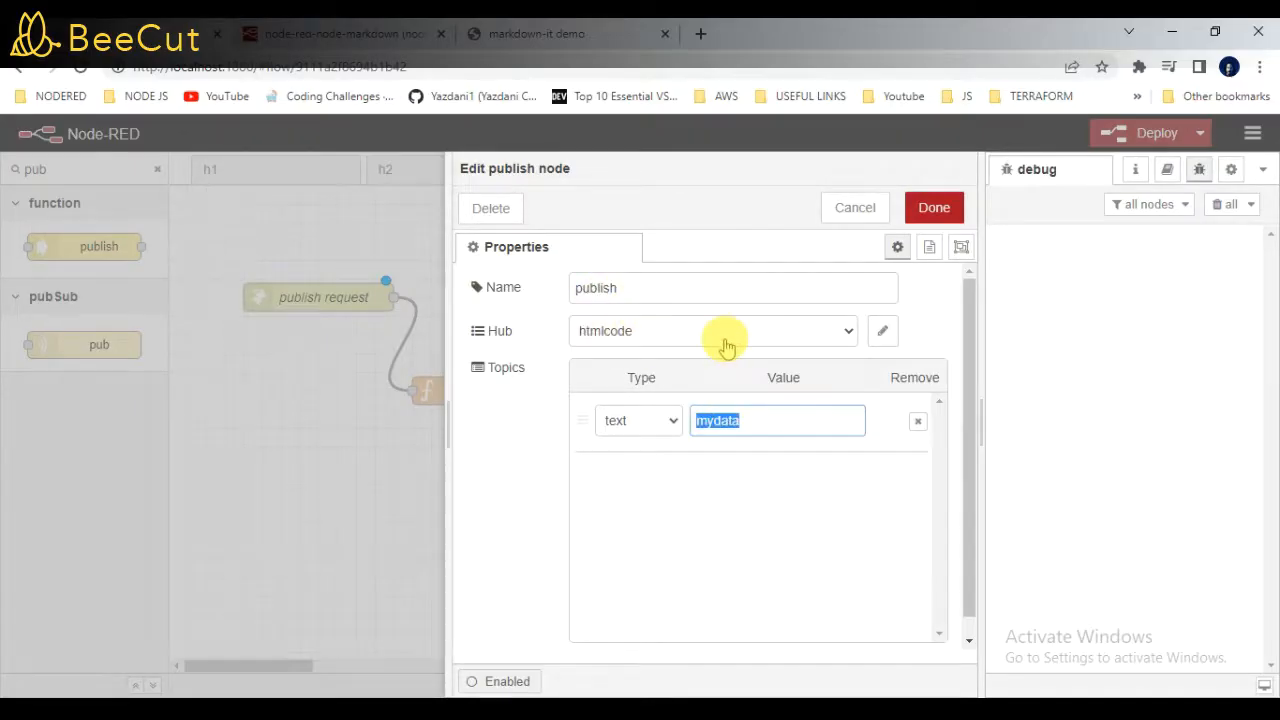
{"action": "left_click", "coordinate": [884, 331]}
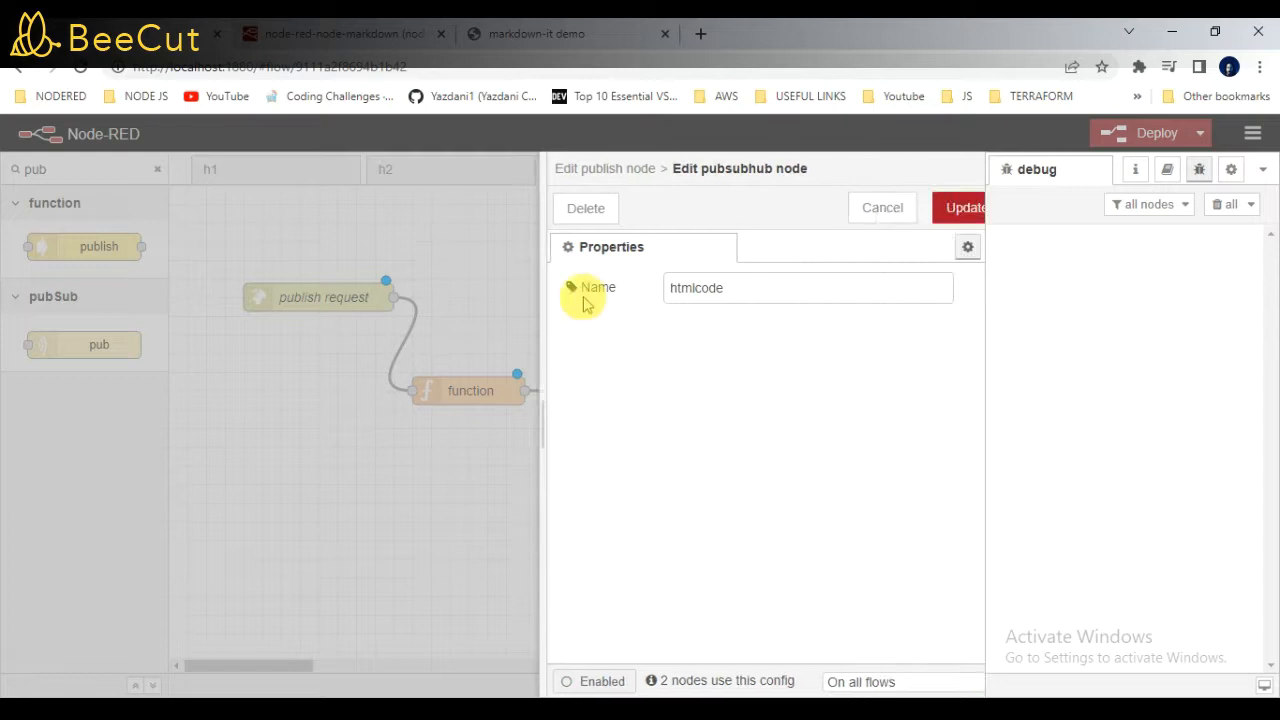
{"action": "left_click", "coordinate": [870, 208]}
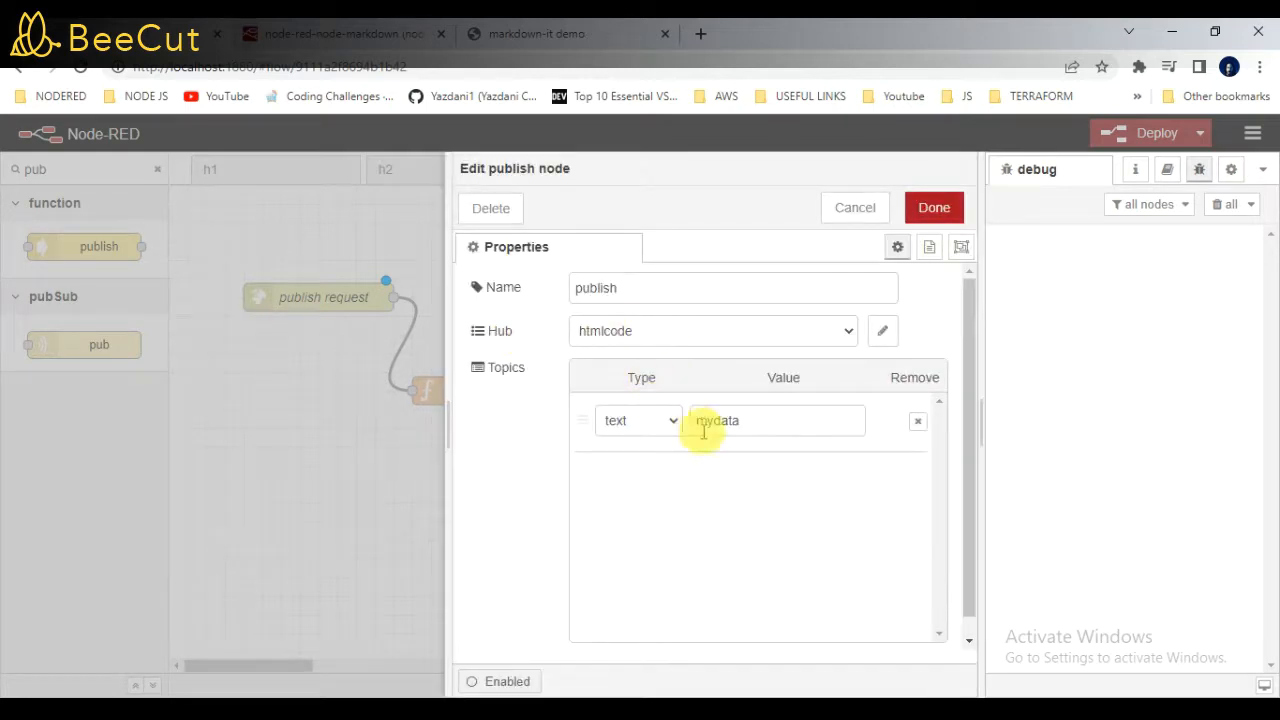
{"action": "left_click", "coordinate": [932, 208]}
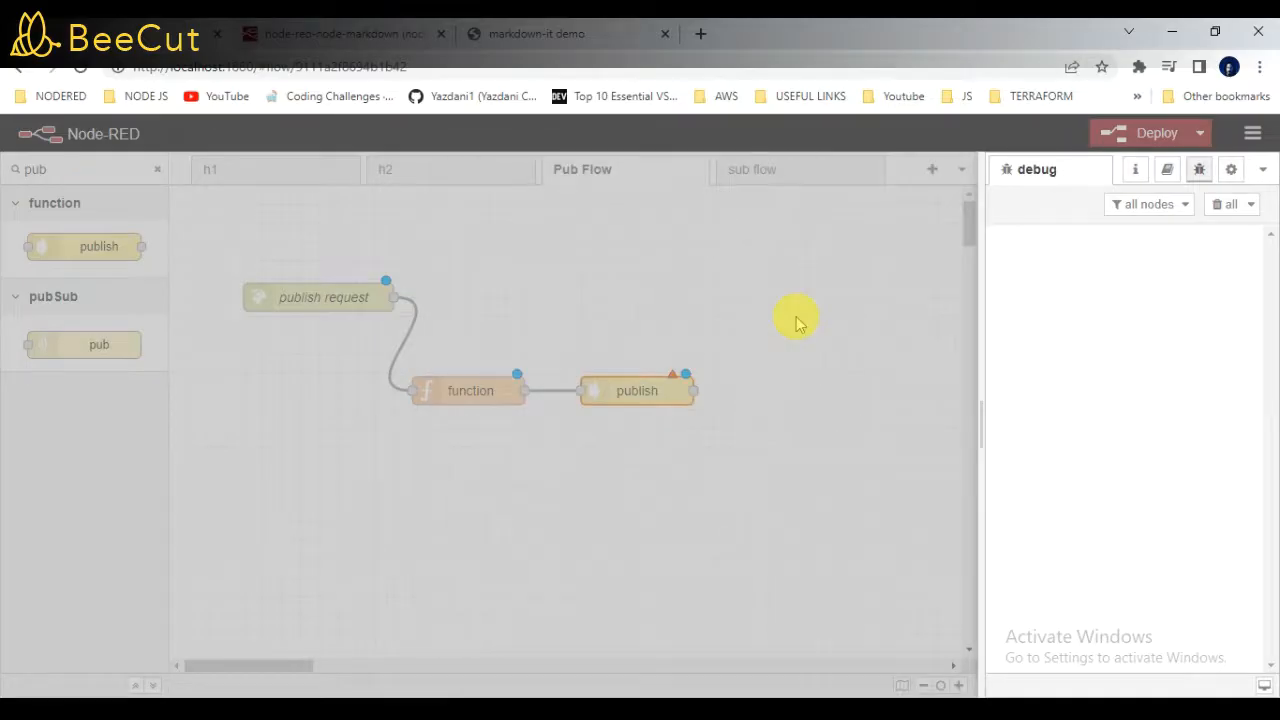
- Place a subscribe node on the sub flow sheet
{"action": "left_click_drag", "start_coordinate": [105, 172], "coordinate": [10, 160]}
{"action": "type", "text": "htt"}
{"action": "mouse_move", "coordinate": [99, 246]}
{"action": "left_mouse_down"}
{"action": "mouse_move", "coordinate": [104, 215]}
{"action": "mouse_move", "coordinate": [128, 251]}
{"action": "left_mouse_up"}
{"action": "left_click_drag", "start_coordinate": [40, 169], "coordinate": [12, 168]}
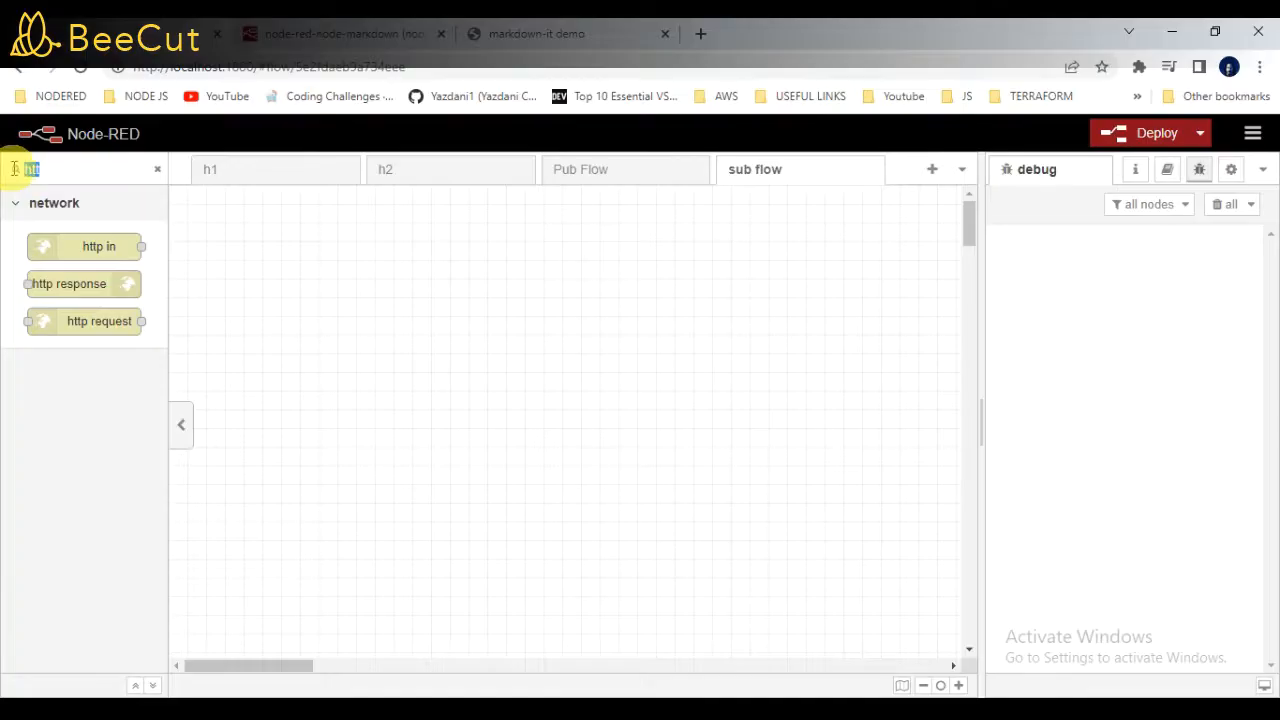
{"action": "type", "text": "sub"}
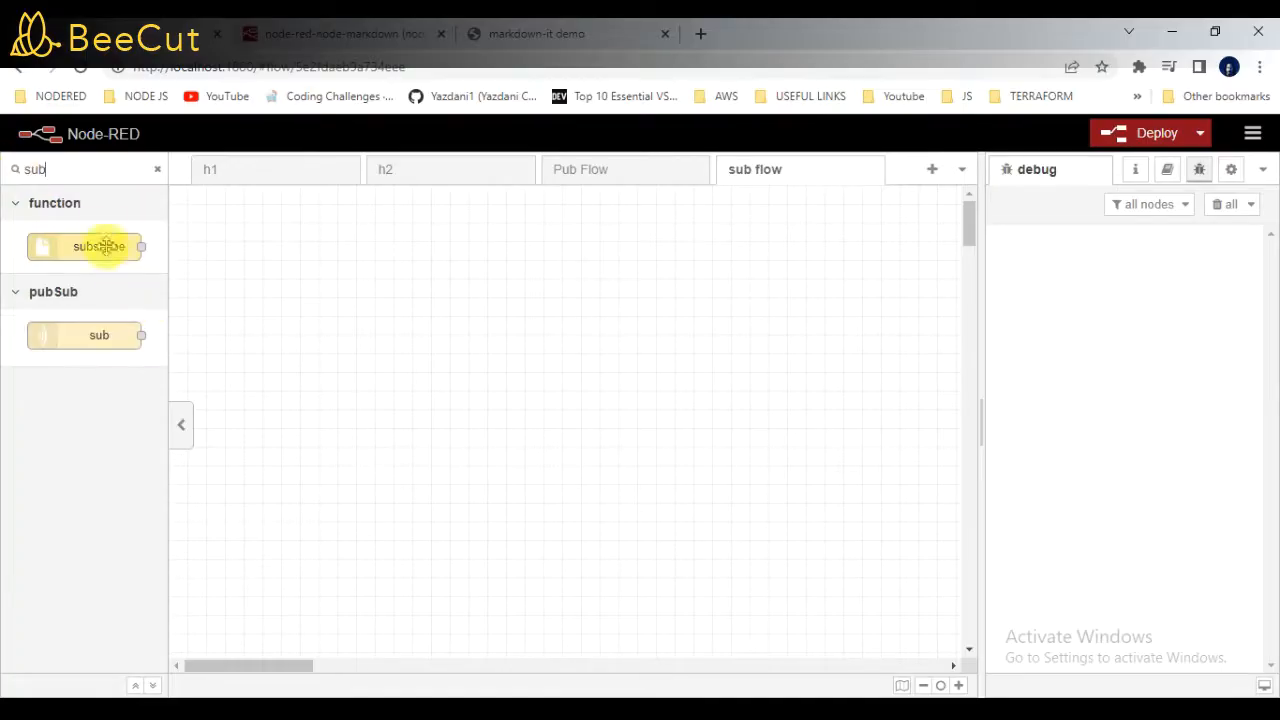
{"action": "left_click_drag", "start_coordinate": [95, 246], "coordinate": [335, 290]}
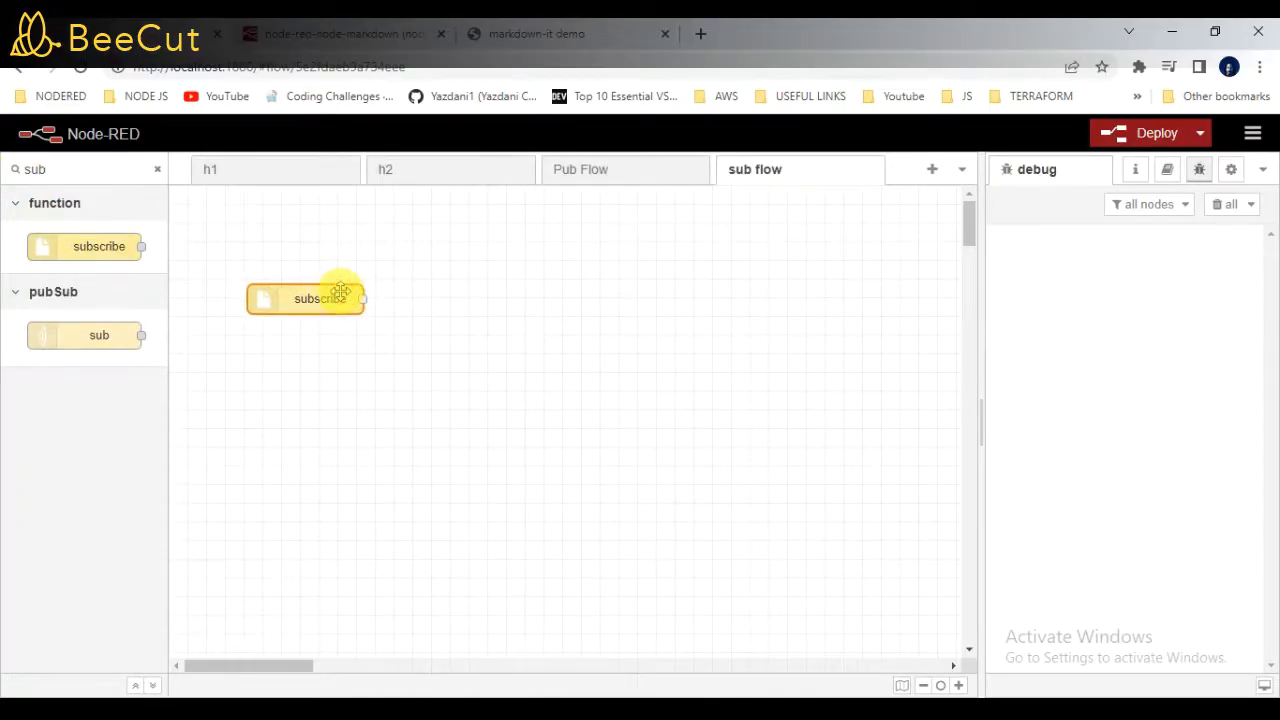
{"action": "double_click", "coordinate": [350, 305]}
{"action": "key", "text": "Escape"}
{"action": "left_click_drag", "start_coordinate": [45, 169], "coordinate": [5, 178]}
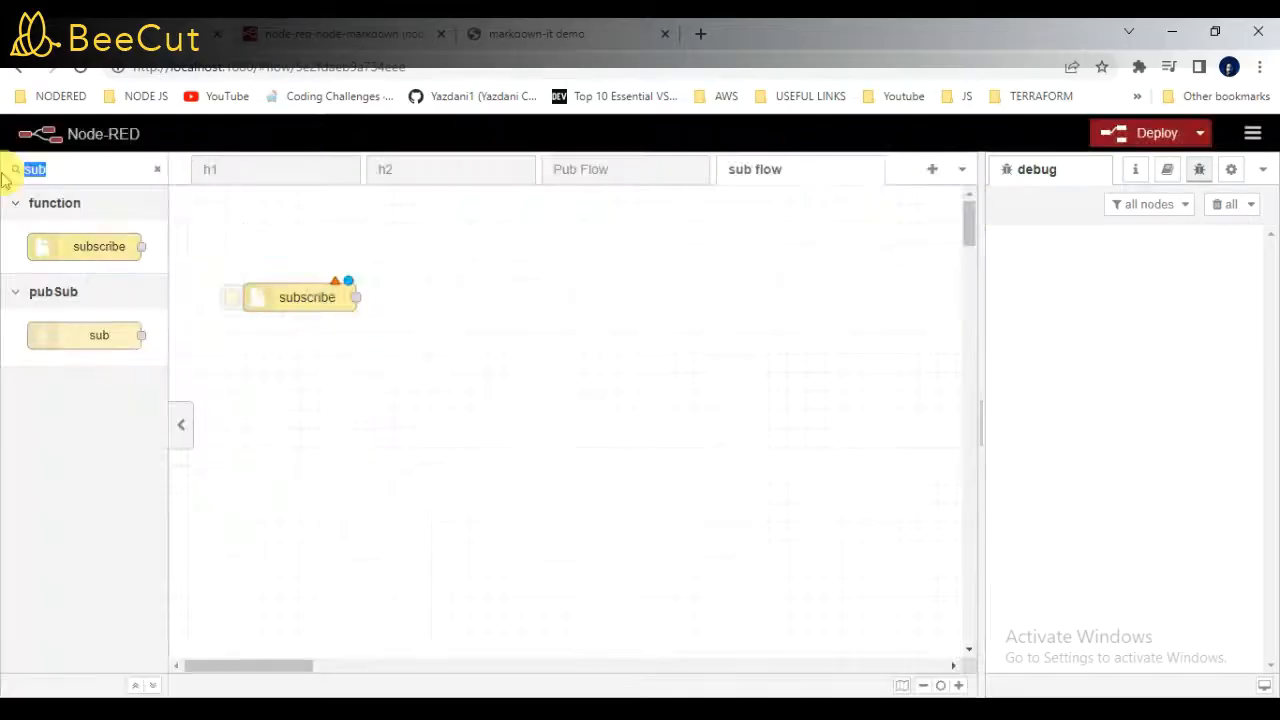
{"action": "key", "text": "BackSpace"}
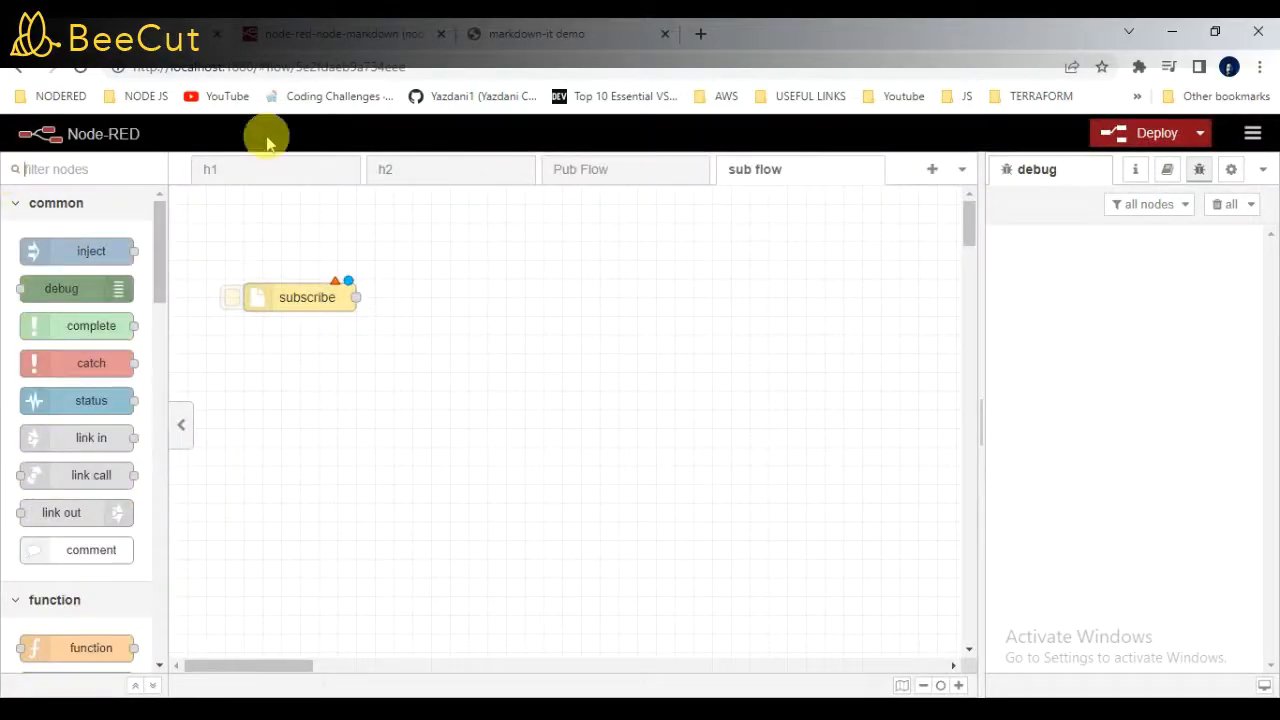
- Set the subscribe node to topic mydata with a pool name and save it
{"action": "left_click", "coordinate": [300, 297]}
{"action": "key", "text": "Return"}
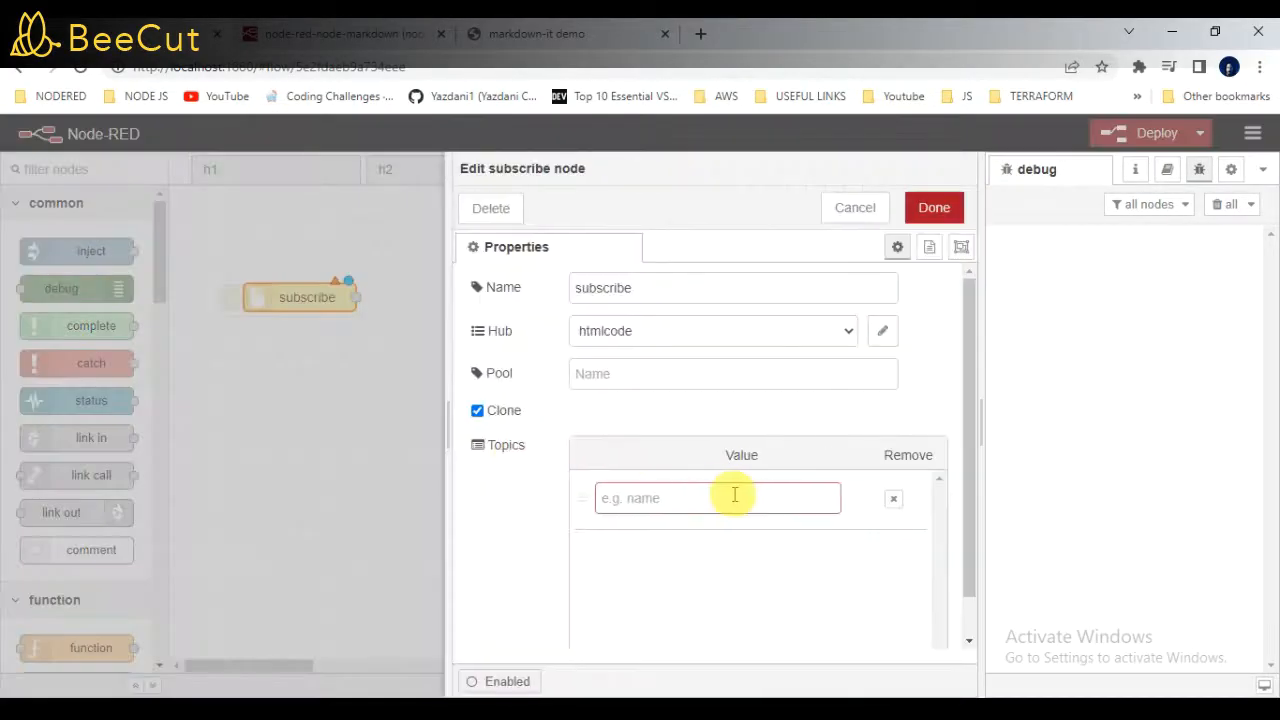
{"action": "left_click", "coordinate": [698, 503]}
{"action": "type", "text": "myda"}
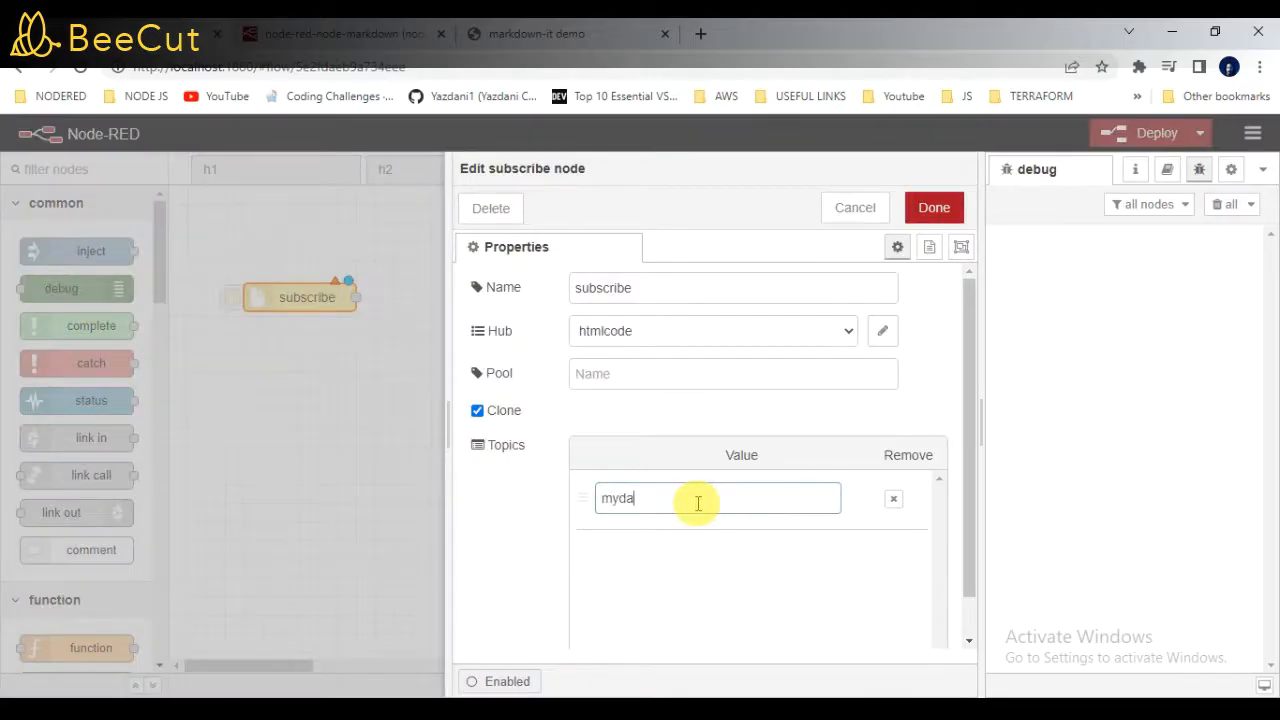
{"action": "type", "text": "t"}
{"action": "type", "text": "a"}
{"action": "left_click", "coordinate": [629, 376]}
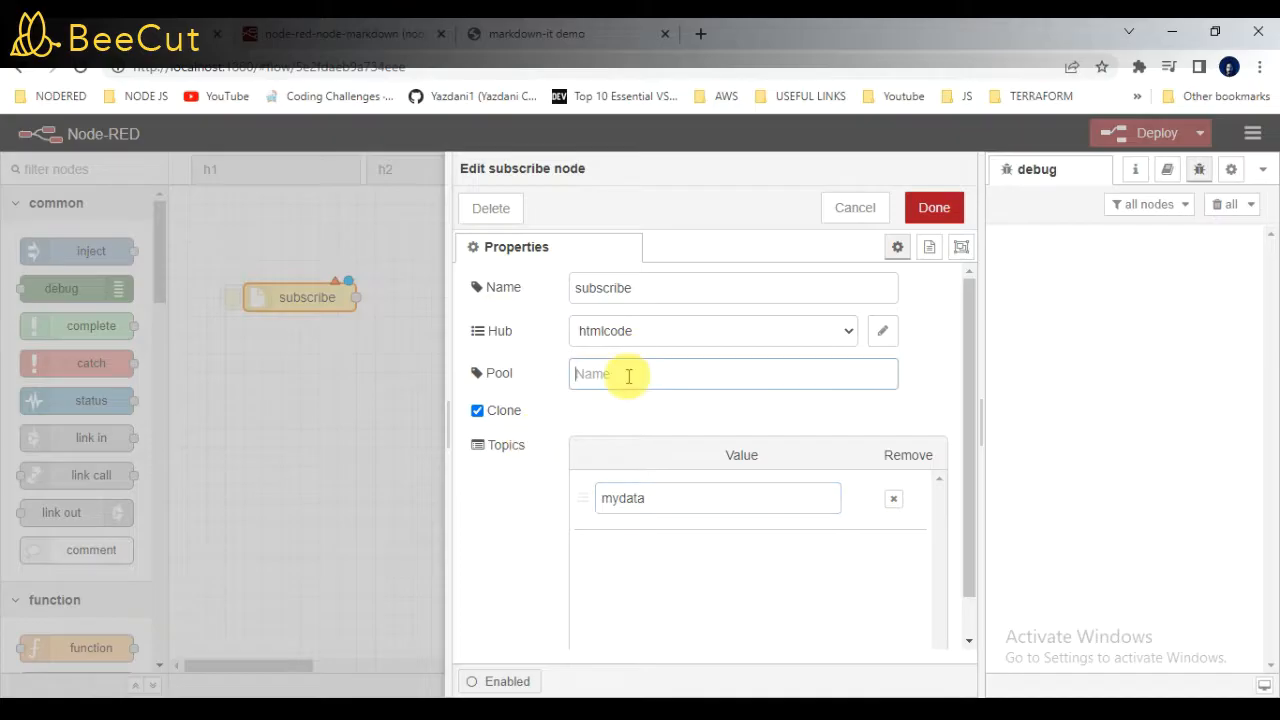
{"action": "type", "text": "sub d"}
{"action": "type", "text": "ata"}
{"action": "left_click", "coordinate": [930, 207]}
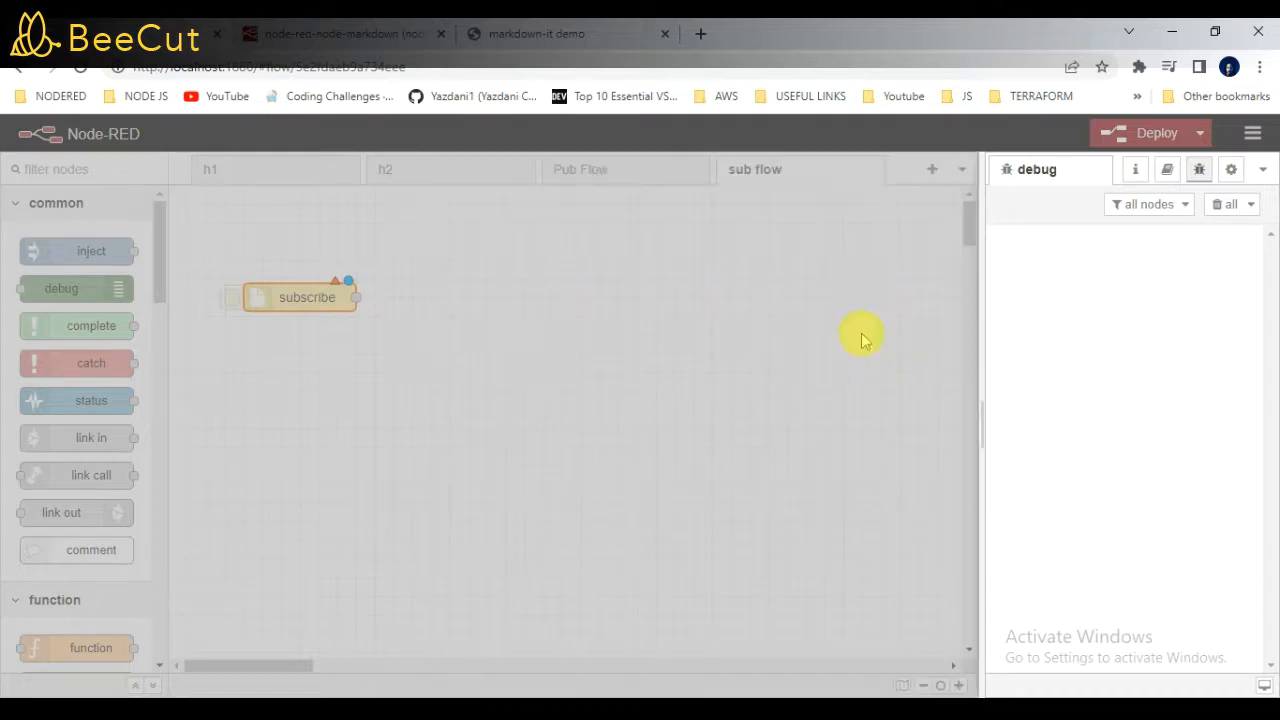
- Place a markdown node beside the subscribe node and open its settings
{"action": "left_click", "coordinate": [47, 179]}
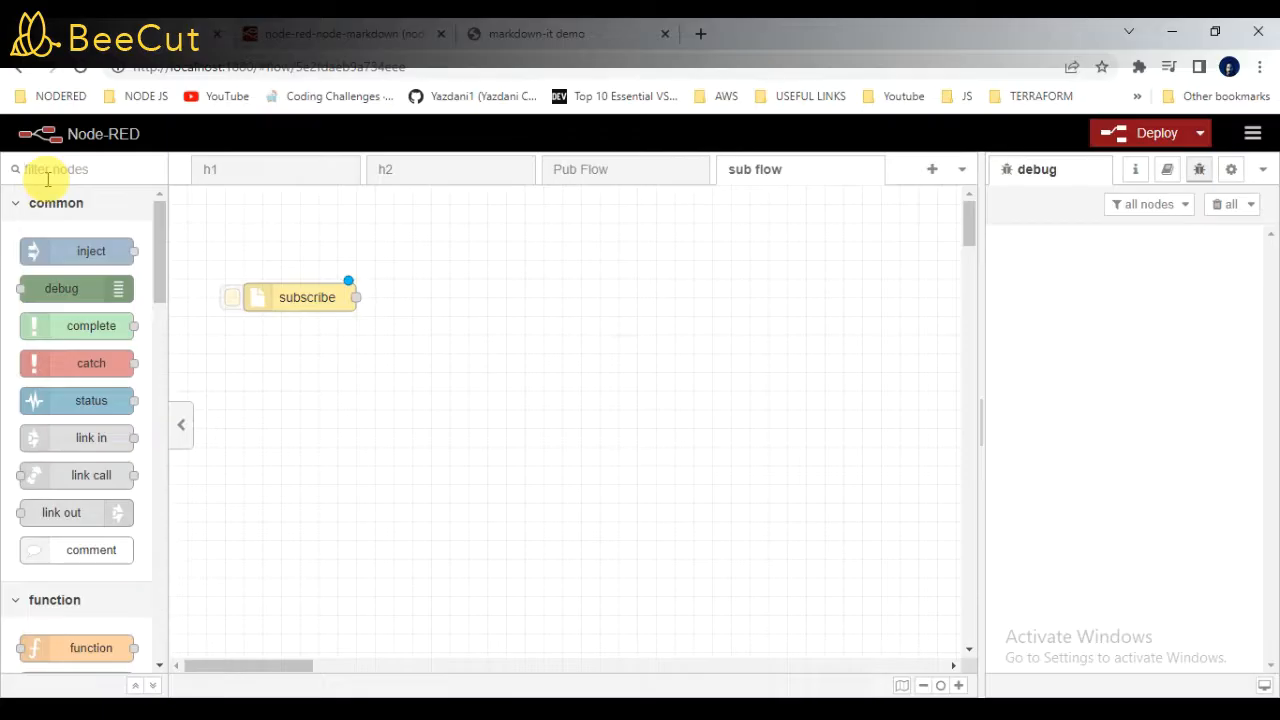
{"action": "type", "text": "mar"}
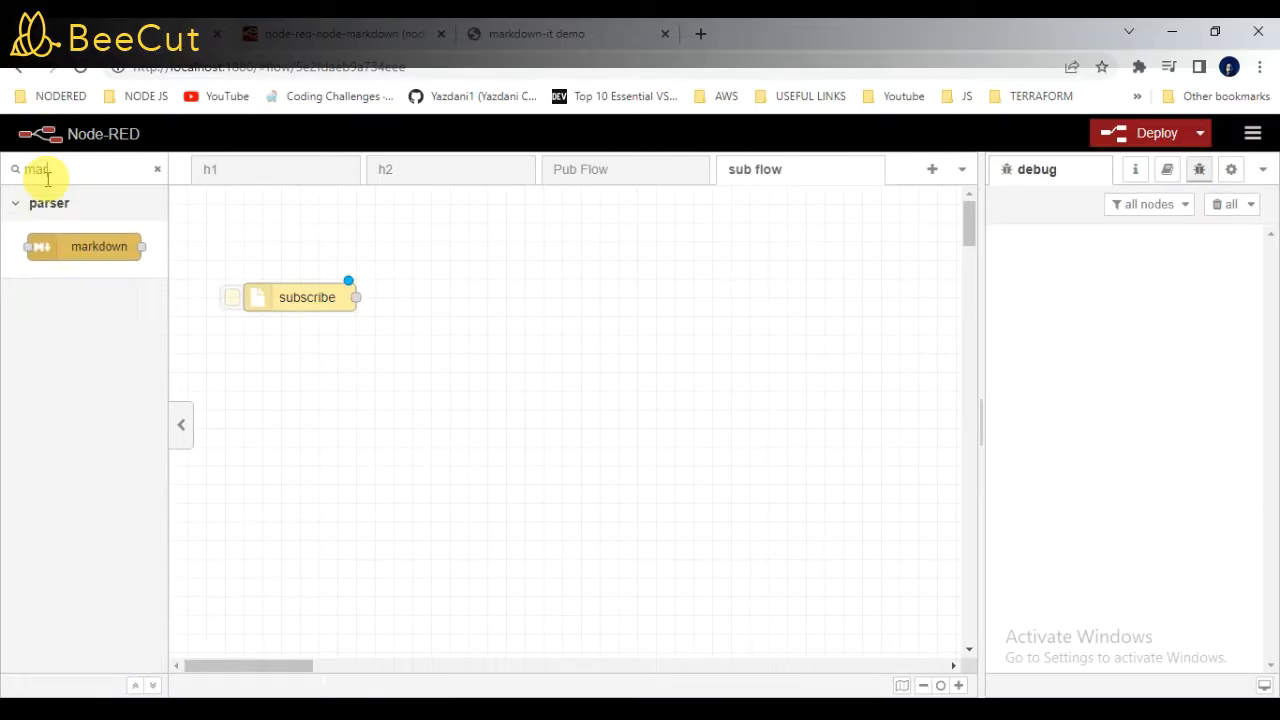
{"action": "left_click_drag", "start_coordinate": [86, 248], "coordinate": [461, 354]}
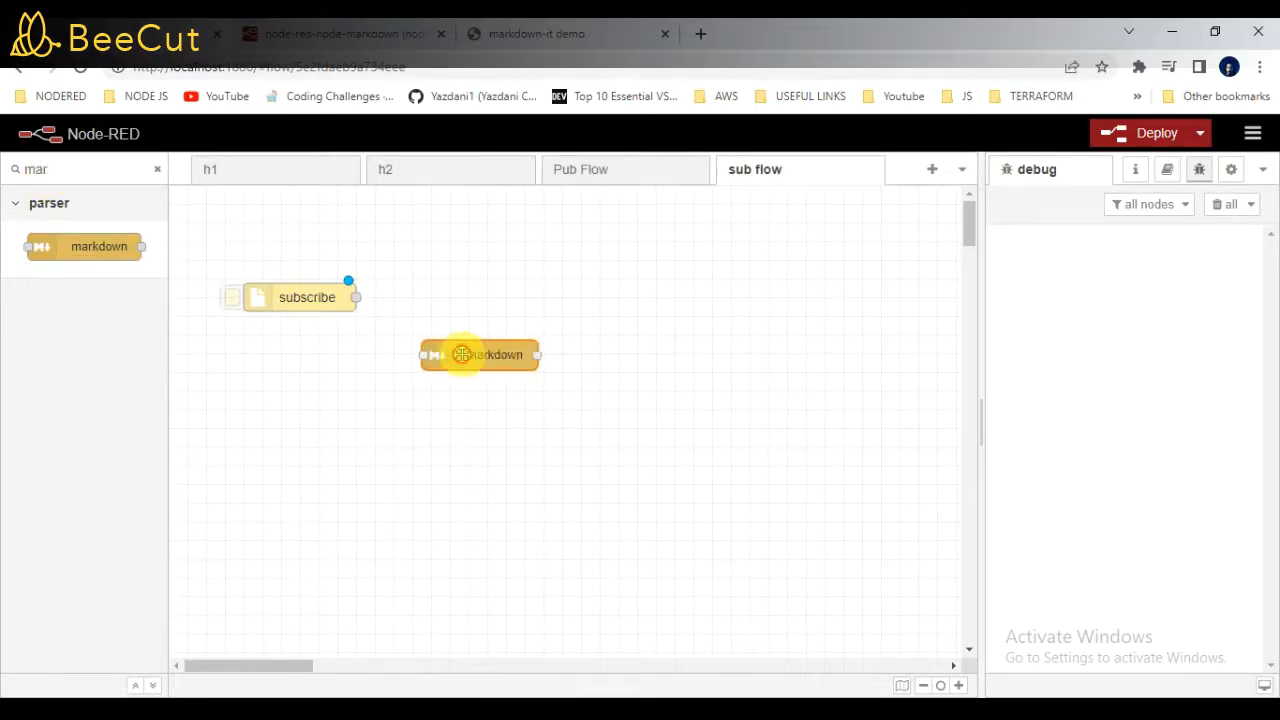
{"action": "double_click", "coordinate": [461, 354]}
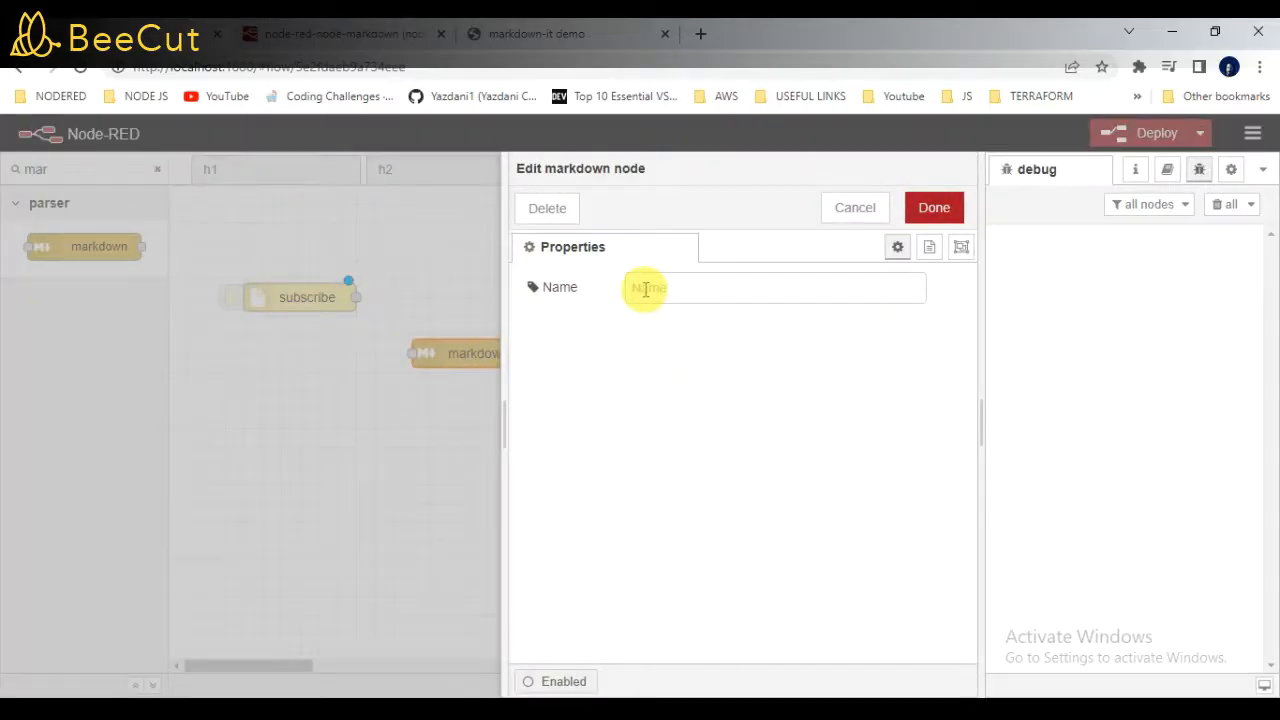
- View the node-red-node-markdown library page with its install and usage notes
{"action": "left_click", "coordinate": [338, 34]}
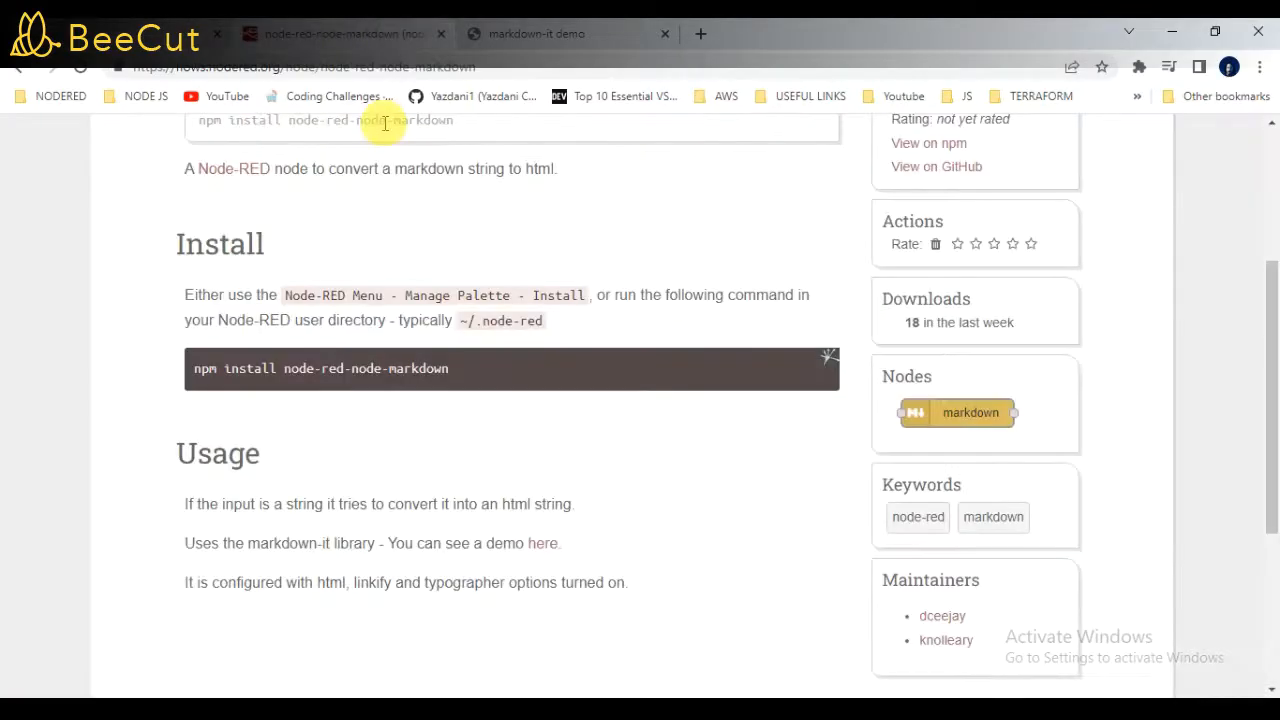
{"action": "scroll", "coordinate": [260, 225], "scroll_direction": "up", "scroll_amount": 3}
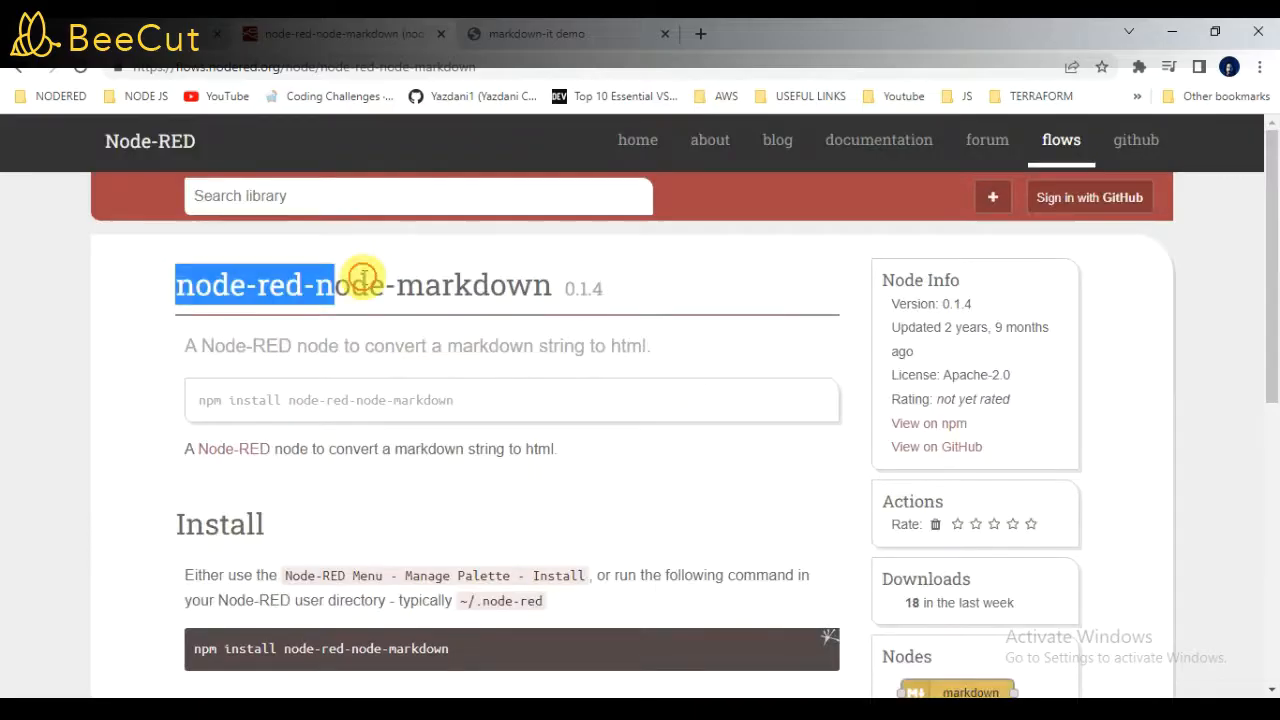
{"action": "left_click_drag", "start_coordinate": [362, 276], "coordinate": [537, 337]}
{"action": "scroll", "coordinate": [537, 337], "scroll_direction": "down", "scroll_amount": 3}
{"action": "mouse_move", "coordinate": [168, 412]}
{"action": "left_mouse_down"}
{"action": "mouse_move", "coordinate": [569, 408]}
{"action": "mouse_move", "coordinate": [590, 462]}
{"action": "mouse_move", "coordinate": [628, 478]}
{"action": "left_mouse_up"}
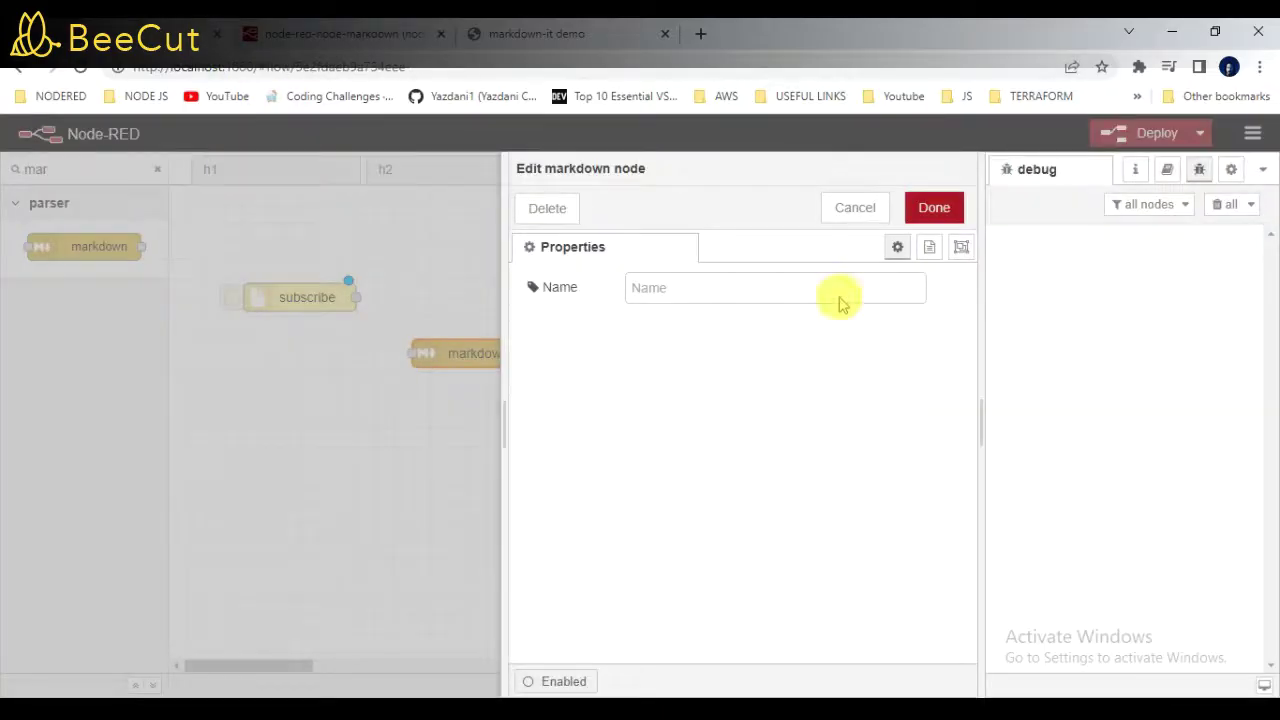
- Wire subscribe into markdown into a new http response node and deploy the flows
{"action": "left_click", "coordinate": [935, 208]}
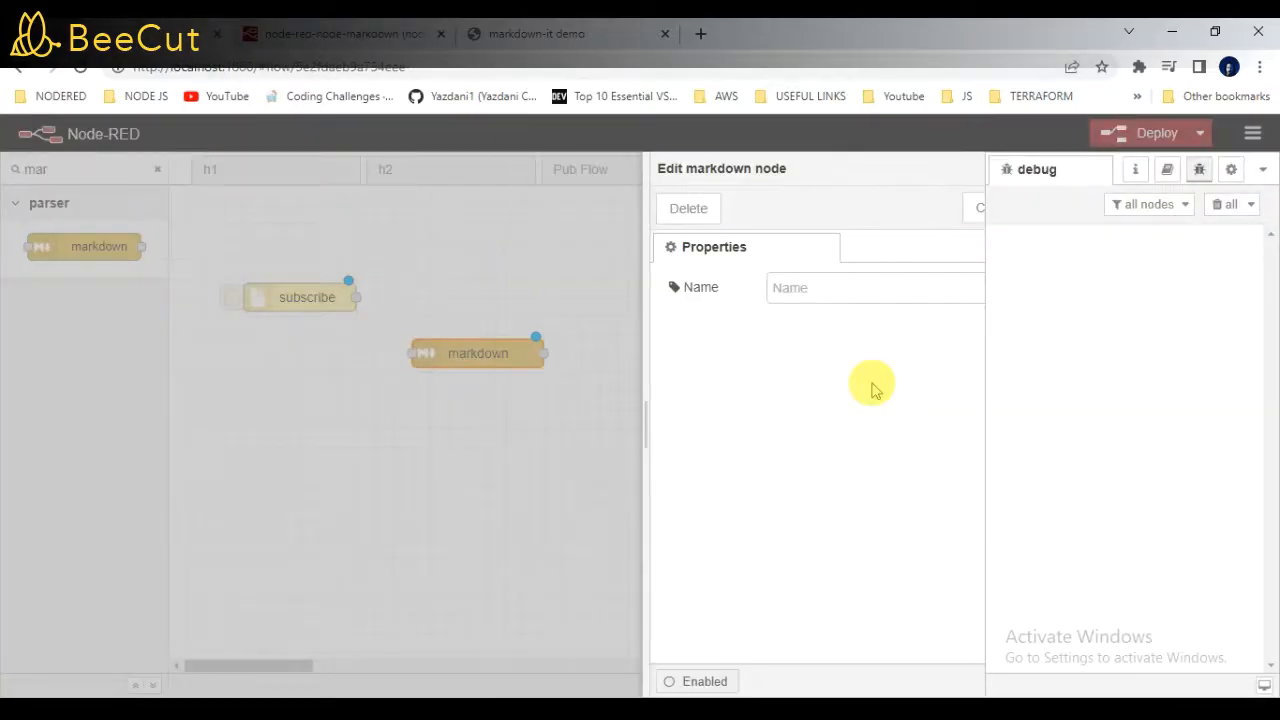
{"action": "mouse_move", "coordinate": [355, 297]}
{"action": "left_mouse_down"}
{"action": "mouse_move", "coordinate": [414, 353]}
{"action": "mouse_move", "coordinate": [481, 334]}
{"action": "left_mouse_up"}
{"action": "left_click_drag", "start_coordinate": [70, 169], "coordinate": [5, 175]}
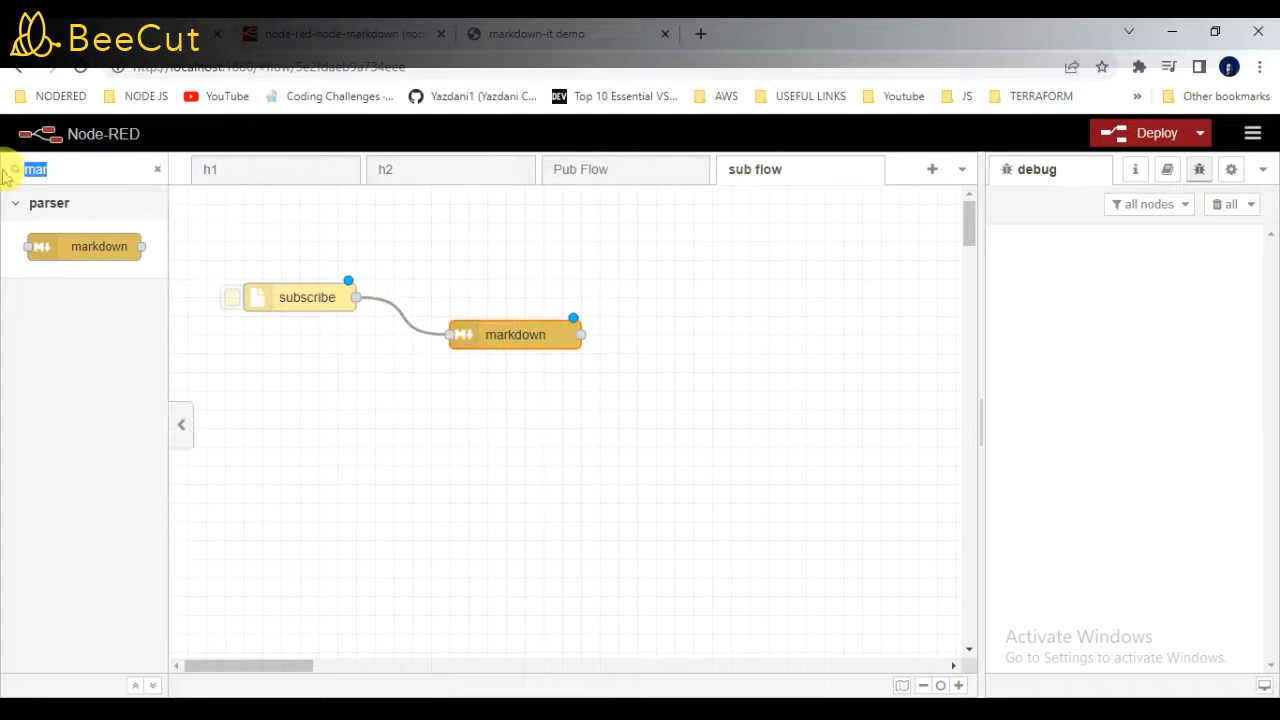
{"action": "key", "text": "BackSpace"}
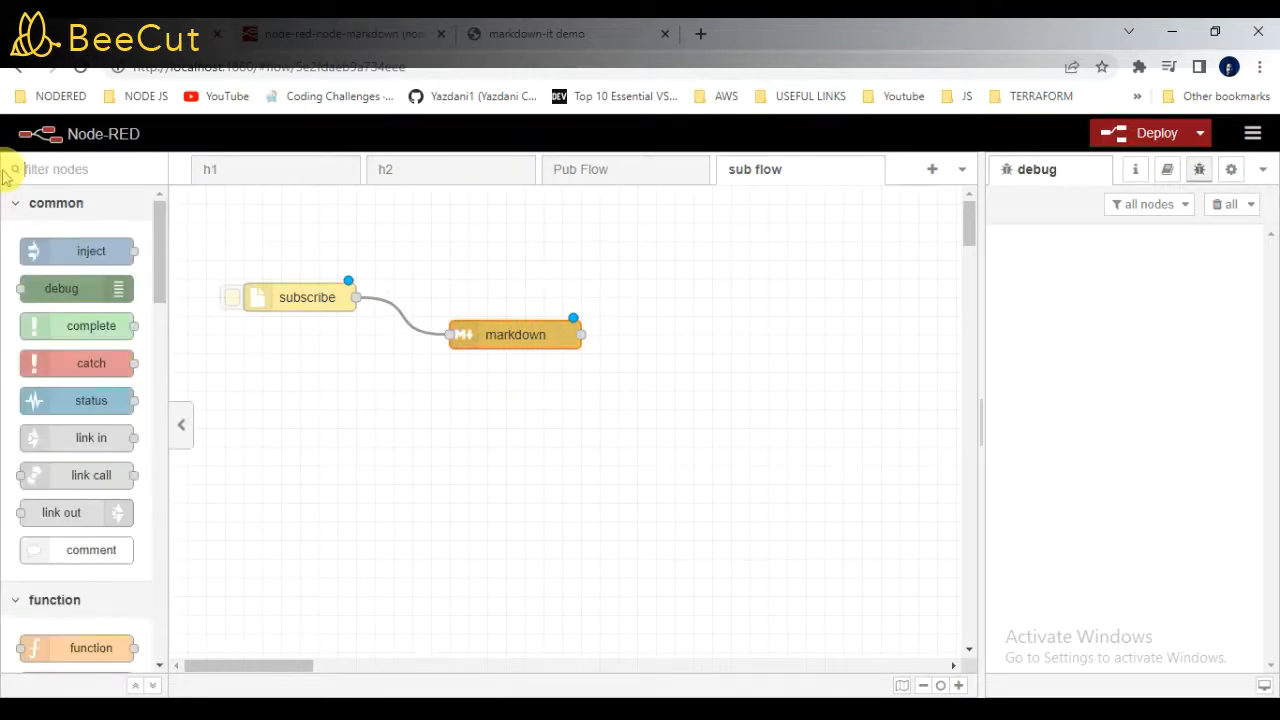
{"action": "type", "text": "htt"}
{"action": "mouse_move", "coordinate": [40, 284]}
{"action": "left_mouse_down"}
{"action": "mouse_move", "coordinate": [446, 330]}
{"action": "mouse_move", "coordinate": [654, 280]}
{"action": "left_mouse_up"}
{"action": "left_click_drag", "start_coordinate": [581, 334], "coordinate": [603, 283]}
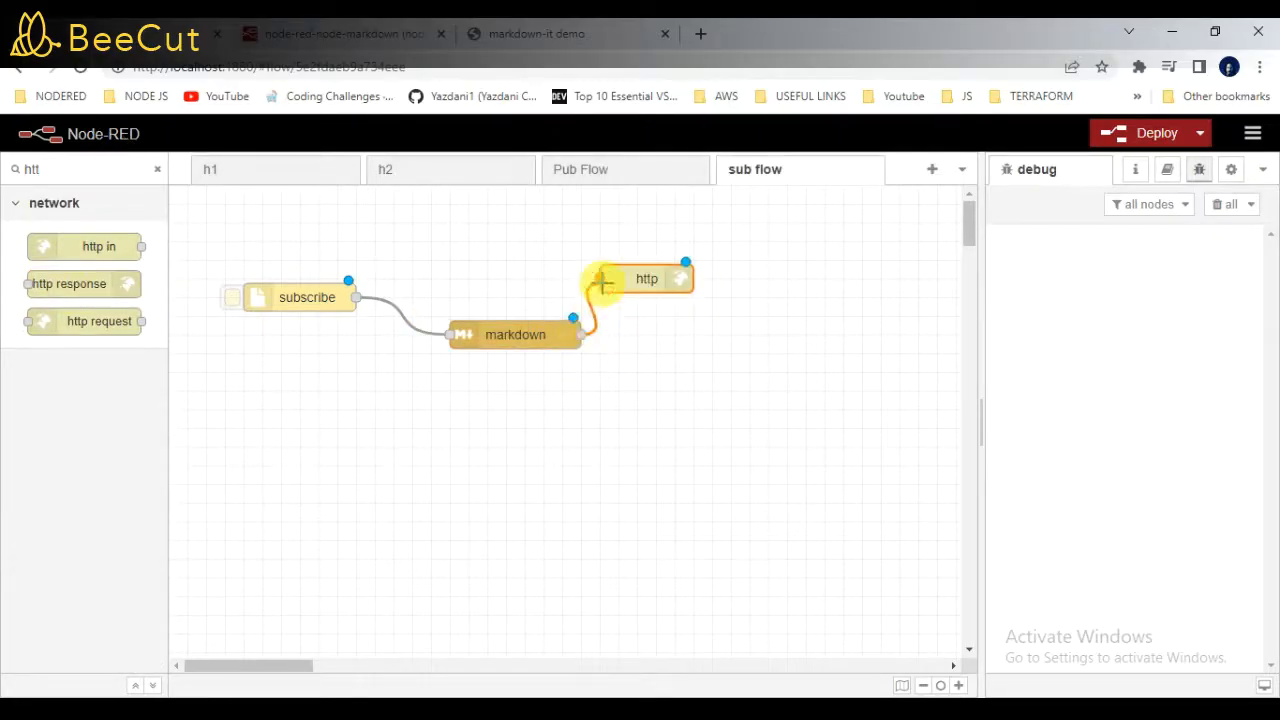
{"action": "left_click", "coordinate": [1157, 133]}
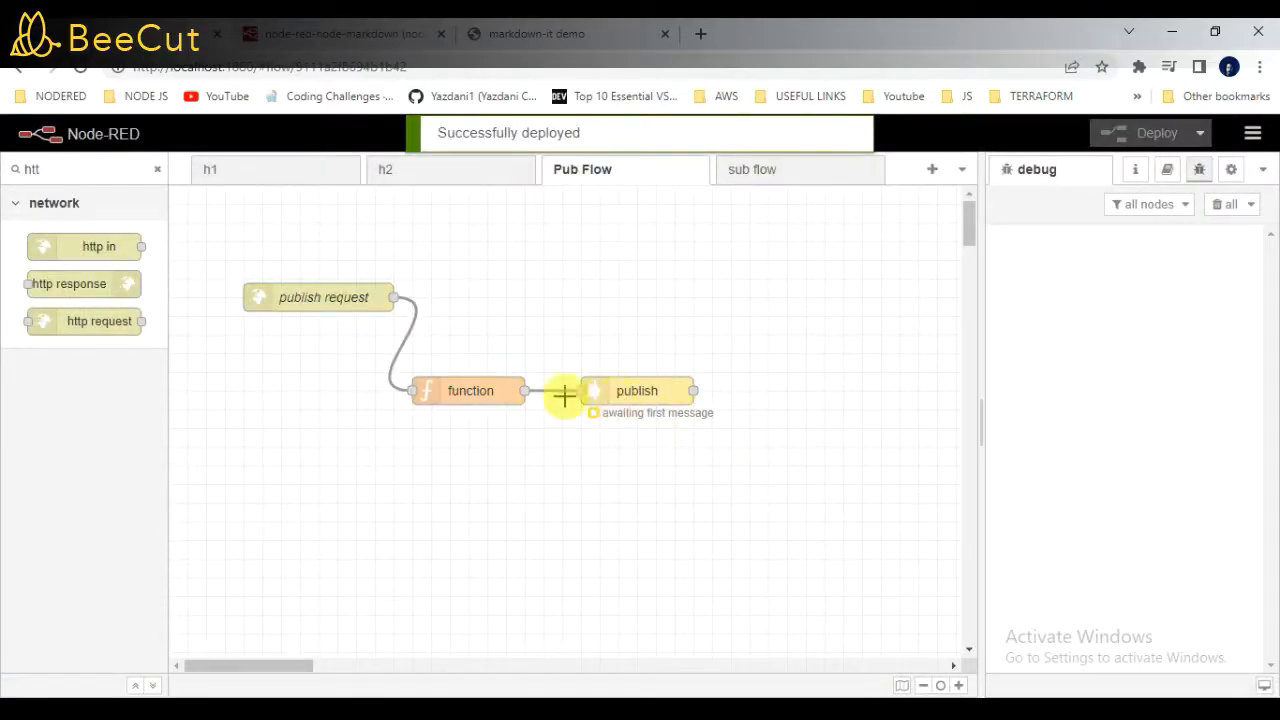
- Wire a msg.payload debug node after publish in Pub Flow and deploy
{"action": "left_click", "coordinate": [600, 390]}
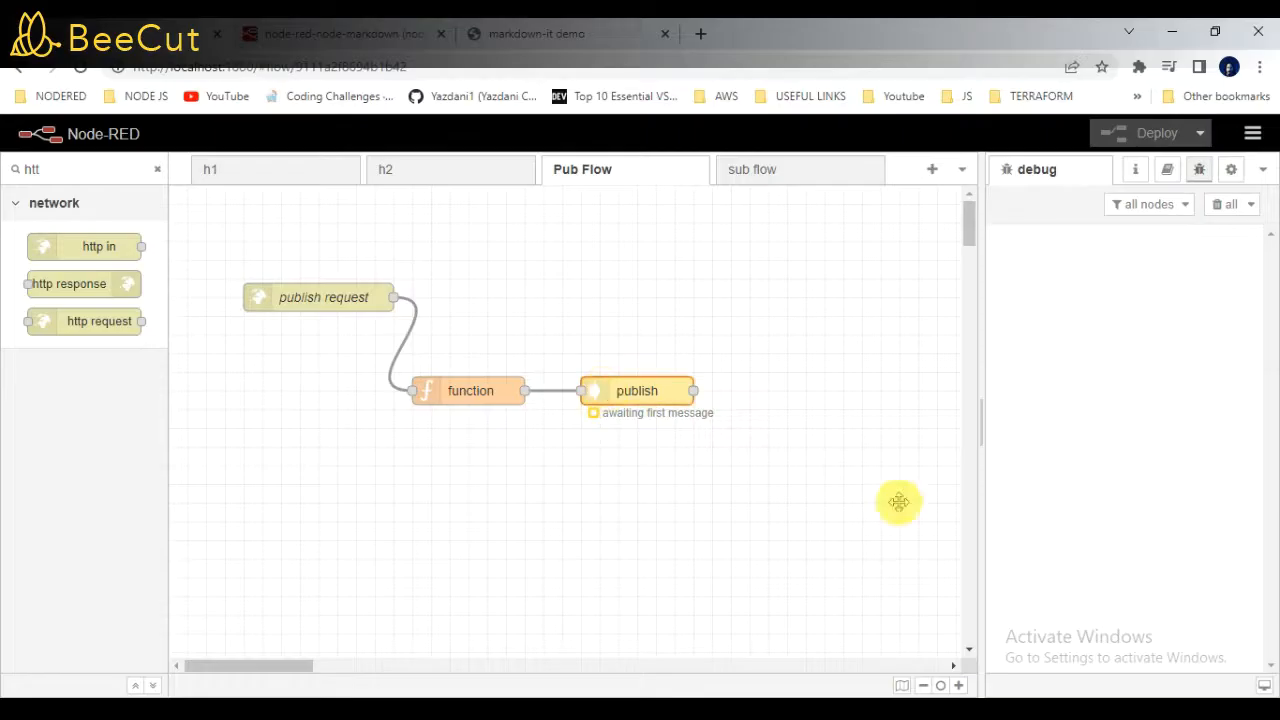
{"action": "key", "text": "Return"}
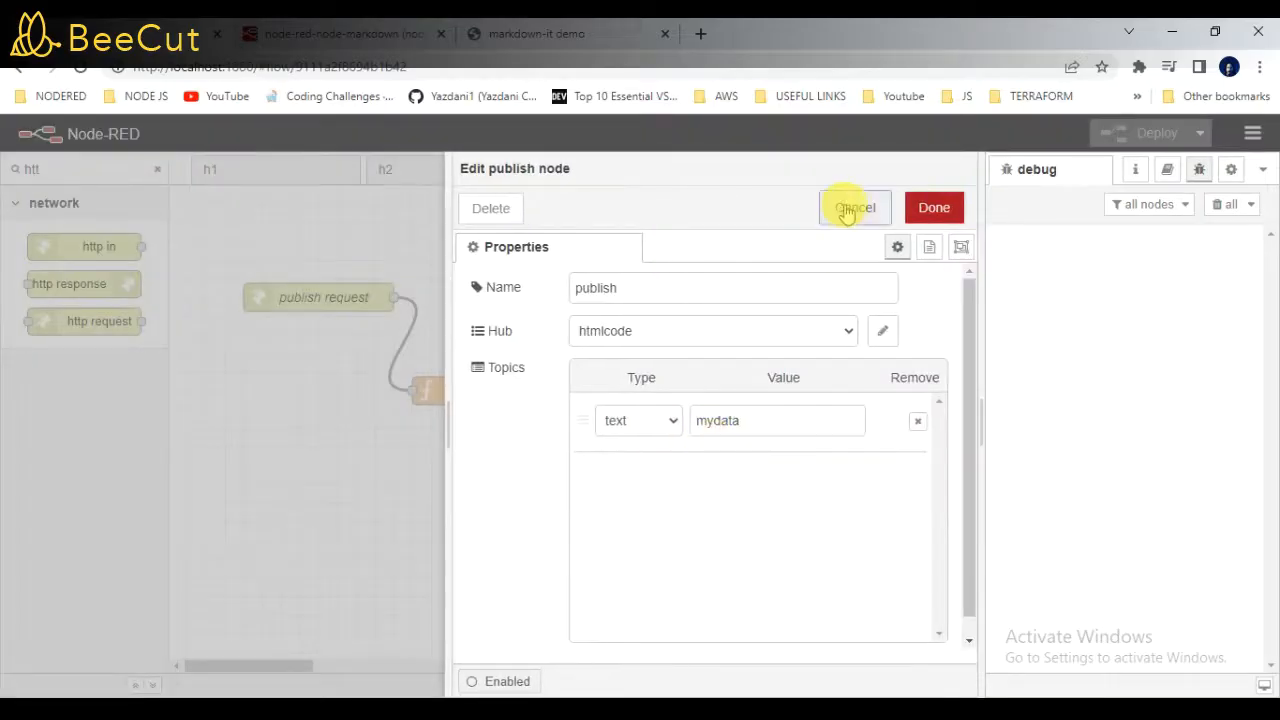
{"action": "left_click", "coordinate": [847, 212]}
{"action": "left_click_drag", "start_coordinate": [86, 175], "coordinate": [5, 178]}
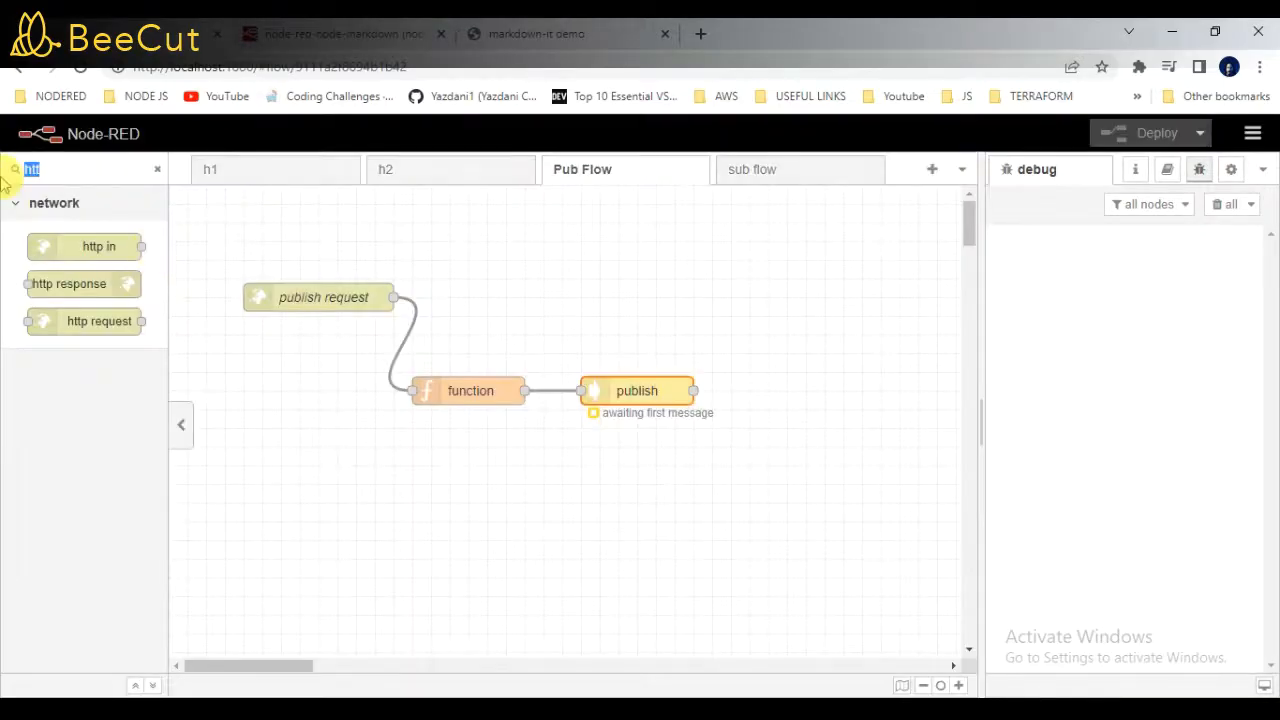
{"action": "type", "text": "deb"}
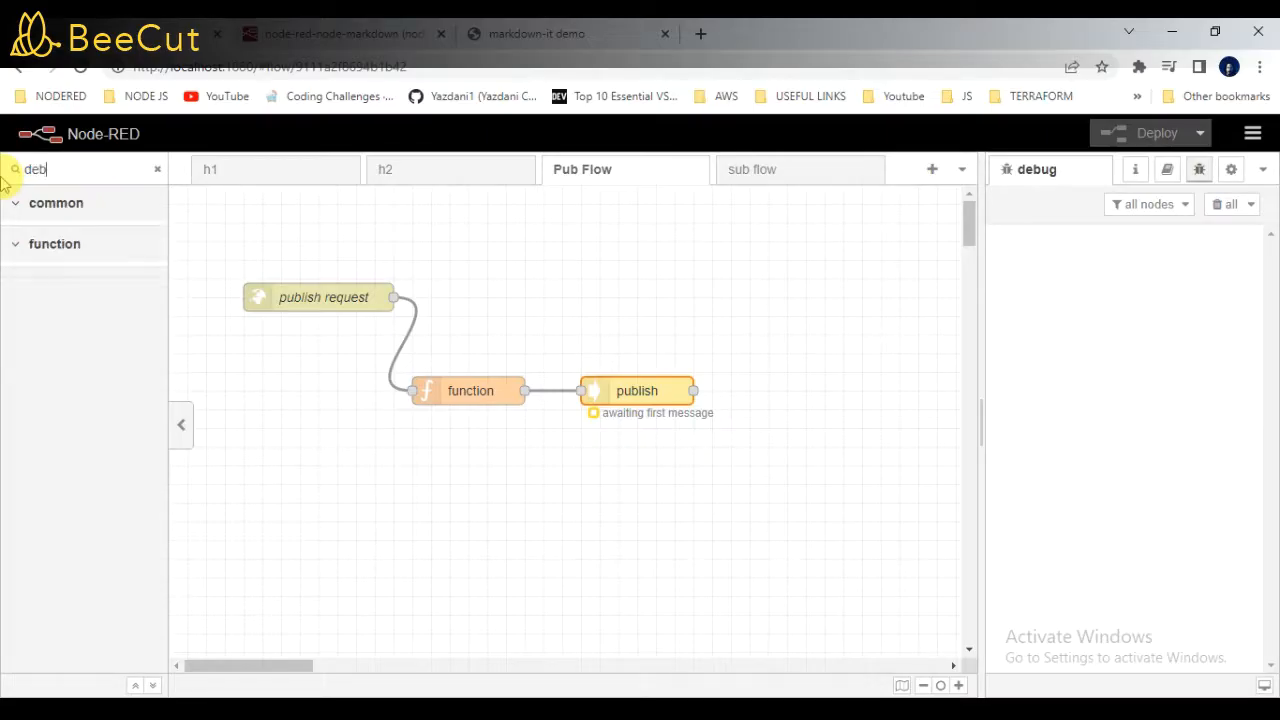
{"action": "mouse_move", "coordinate": [62, 246]}
{"action": "left_mouse_down"}
{"action": "mouse_move", "coordinate": [858, 352]}
{"action": "mouse_move", "coordinate": [740, 345]}
{"action": "left_mouse_up"}
{"action": "left_click_drag", "start_coordinate": [694, 390], "coordinate": [712, 335]}
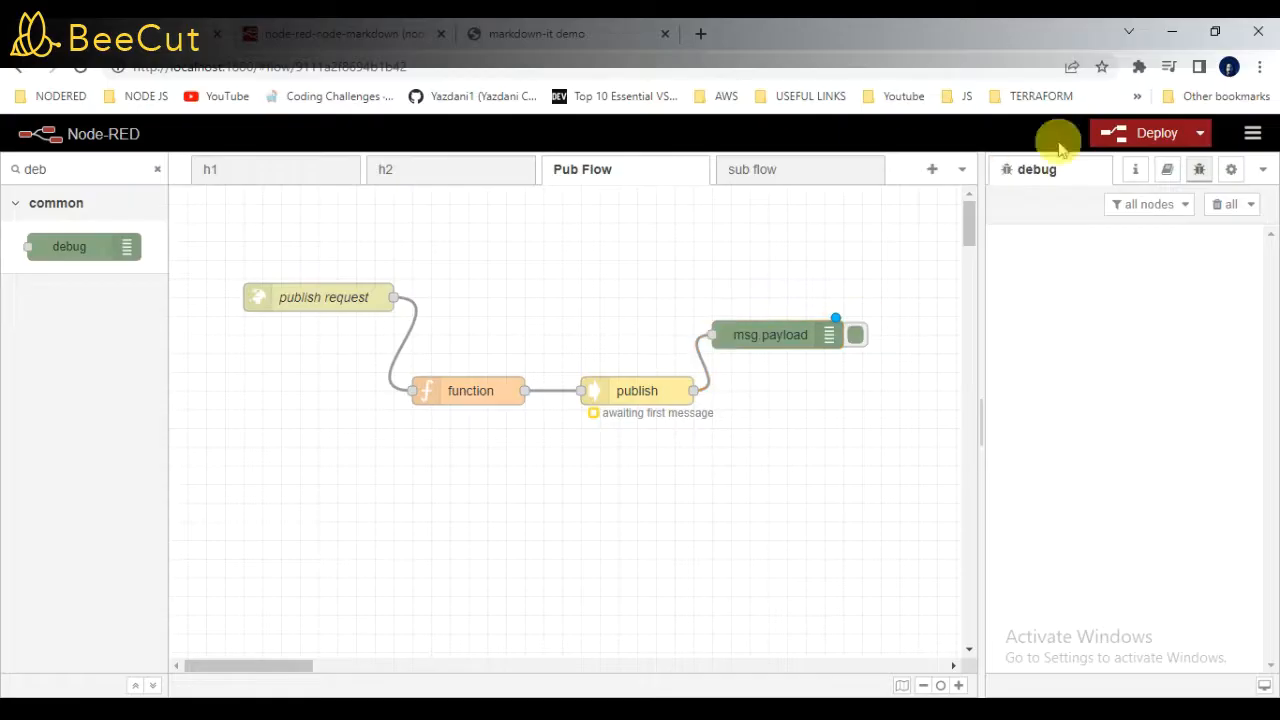
{"action": "left_click", "coordinate": [1103, 131]}
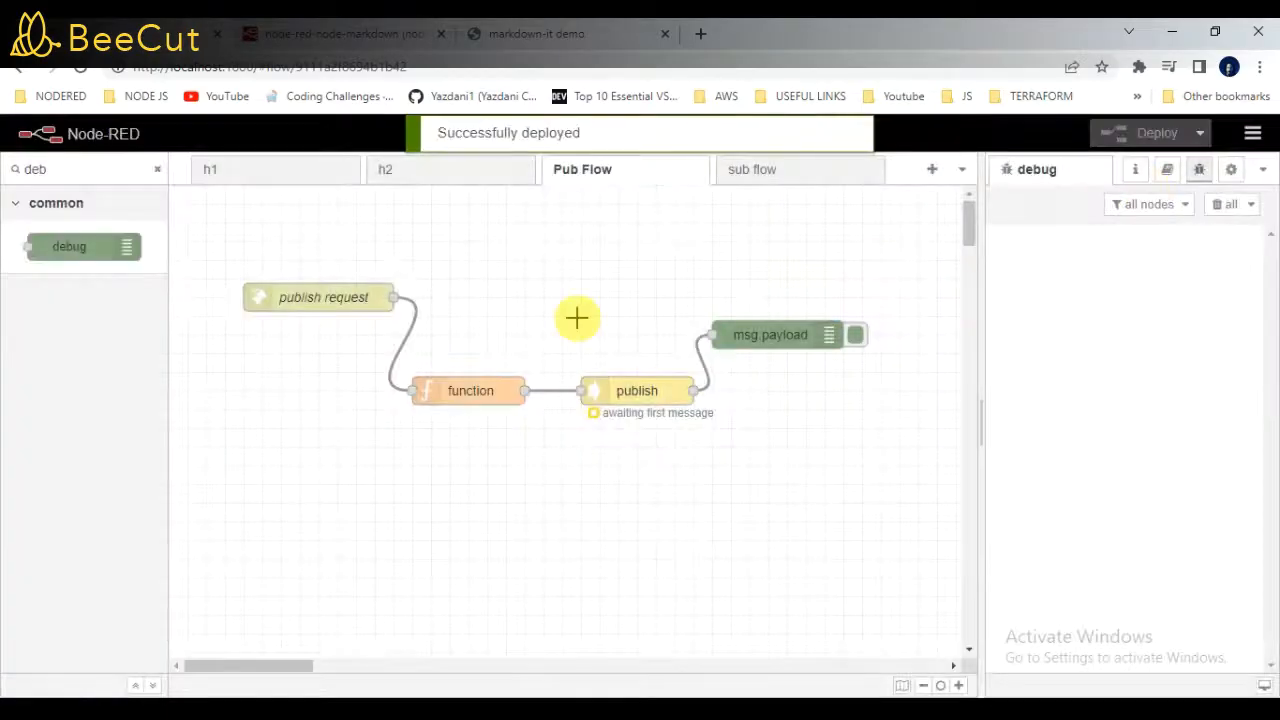
- Check the publish request node's /pub endpoint path
{"action": "left_click", "coordinate": [333, 310]}
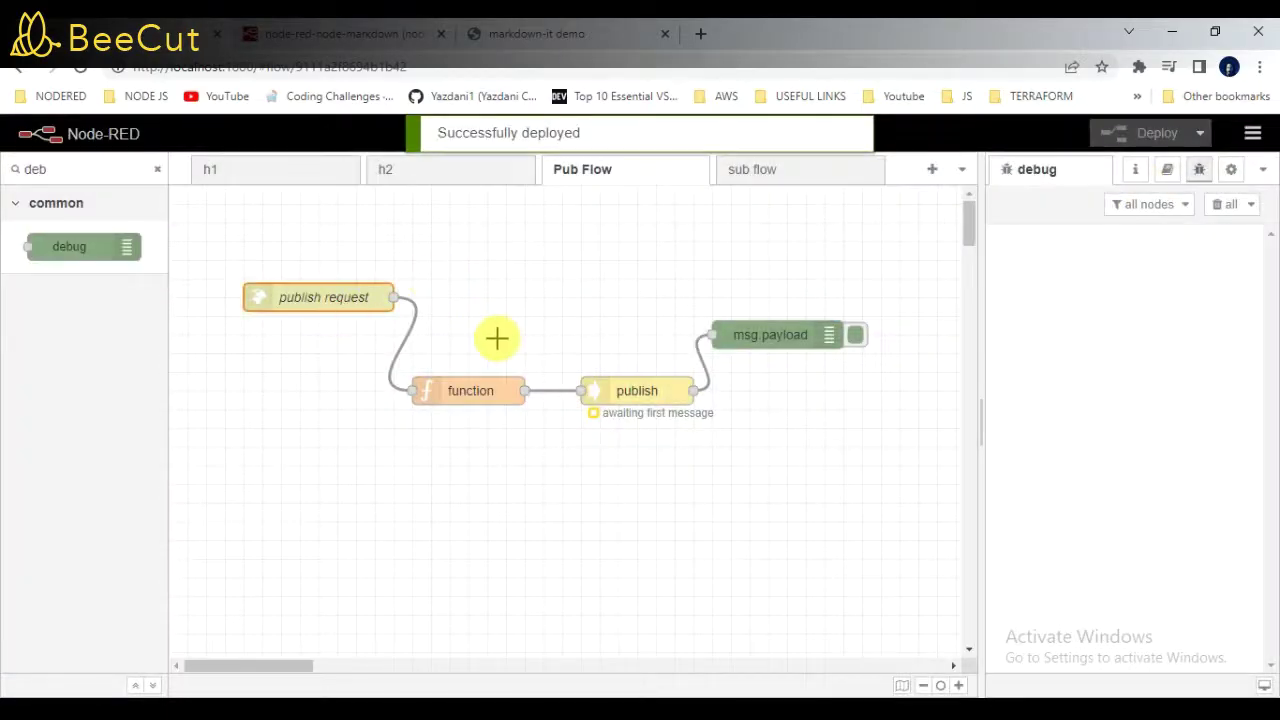
{"action": "double_click", "coordinate": [379, 316]}
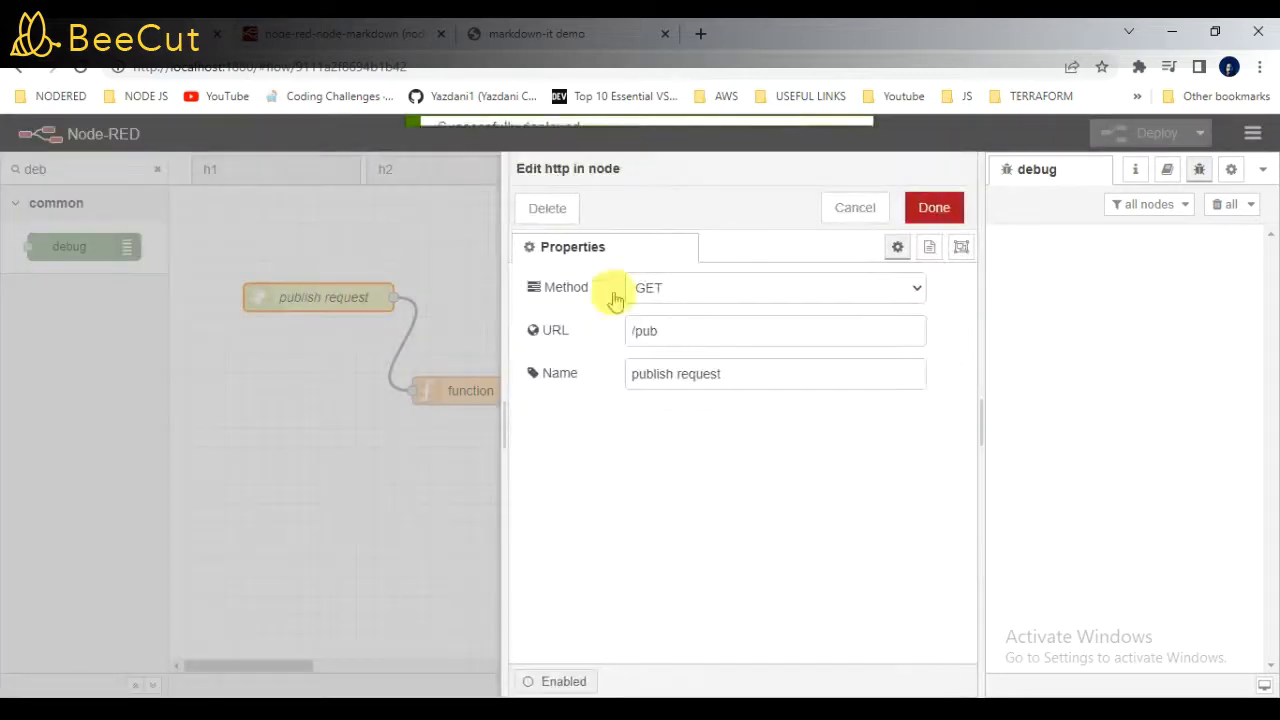
{"action": "left_click", "coordinate": [606, 338]}
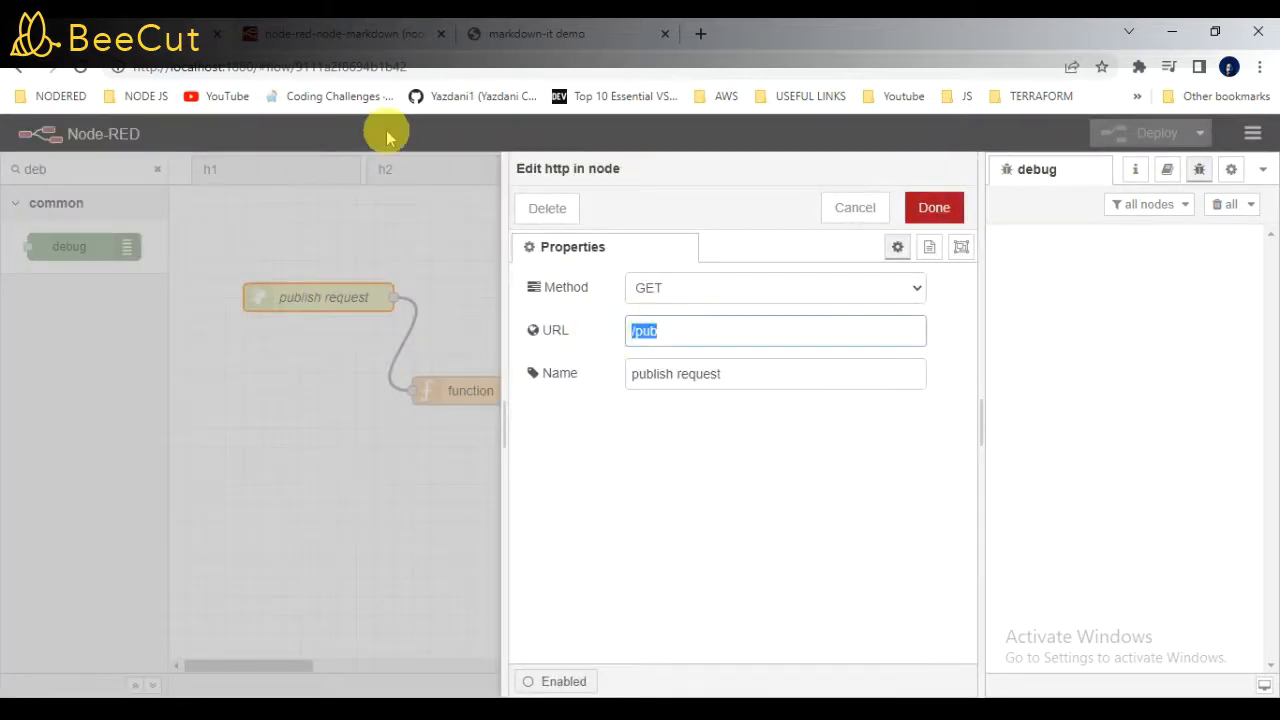
- Load localhost:1880/pub in a new Chrome tab
{"action": "left_click", "coordinate": [932, 207]}
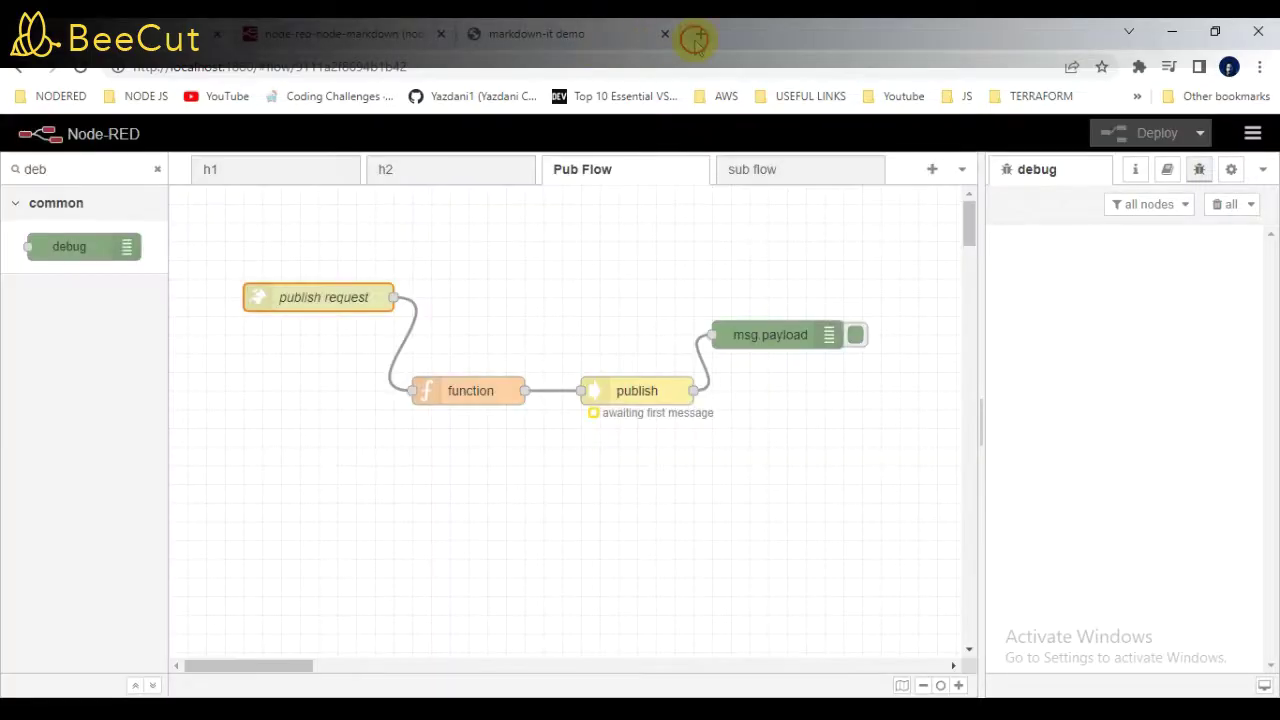
{"action": "left_click", "coordinate": [698, 35]}
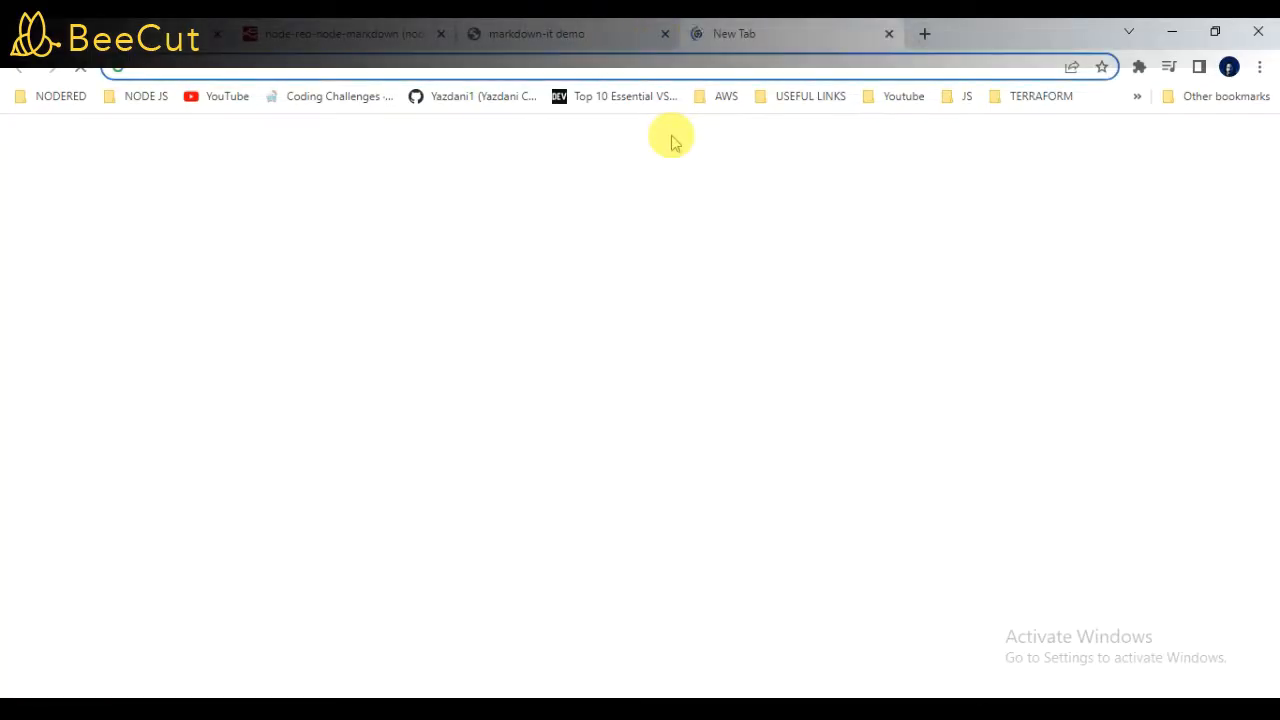
{"action": "type", "text": "loca"}
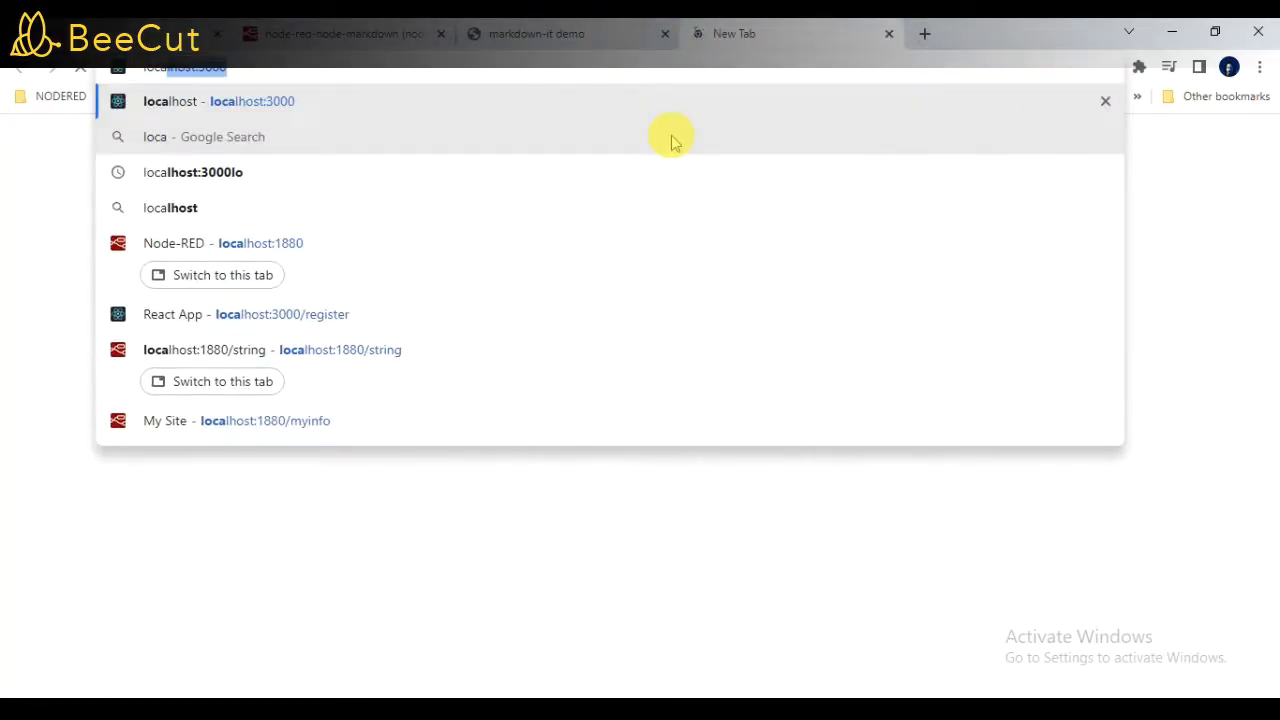
{"action": "key", "text": "Down"}
{"action": "key", "text": "Down"}
{"action": "key", "text": "Down"}
{"action": "key", "text": "Down"}
{"action": "type", "text": "/pub"}
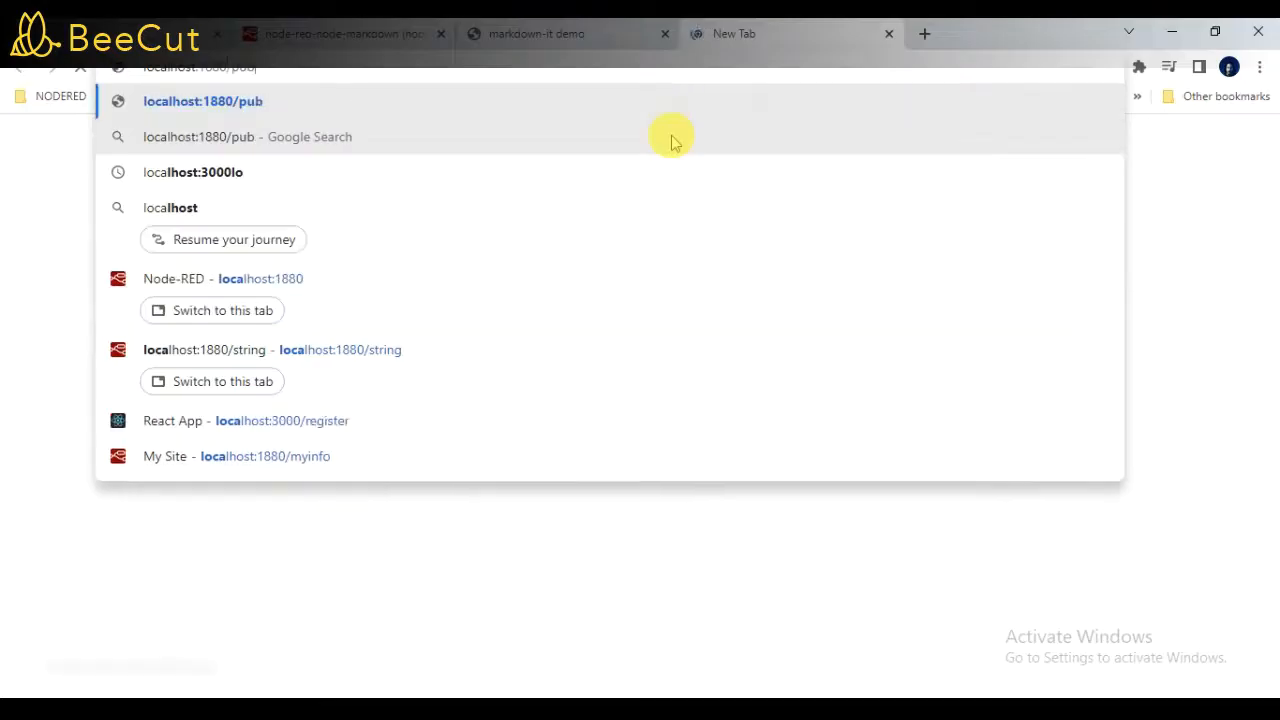
{"action": "key", "text": "Return"}
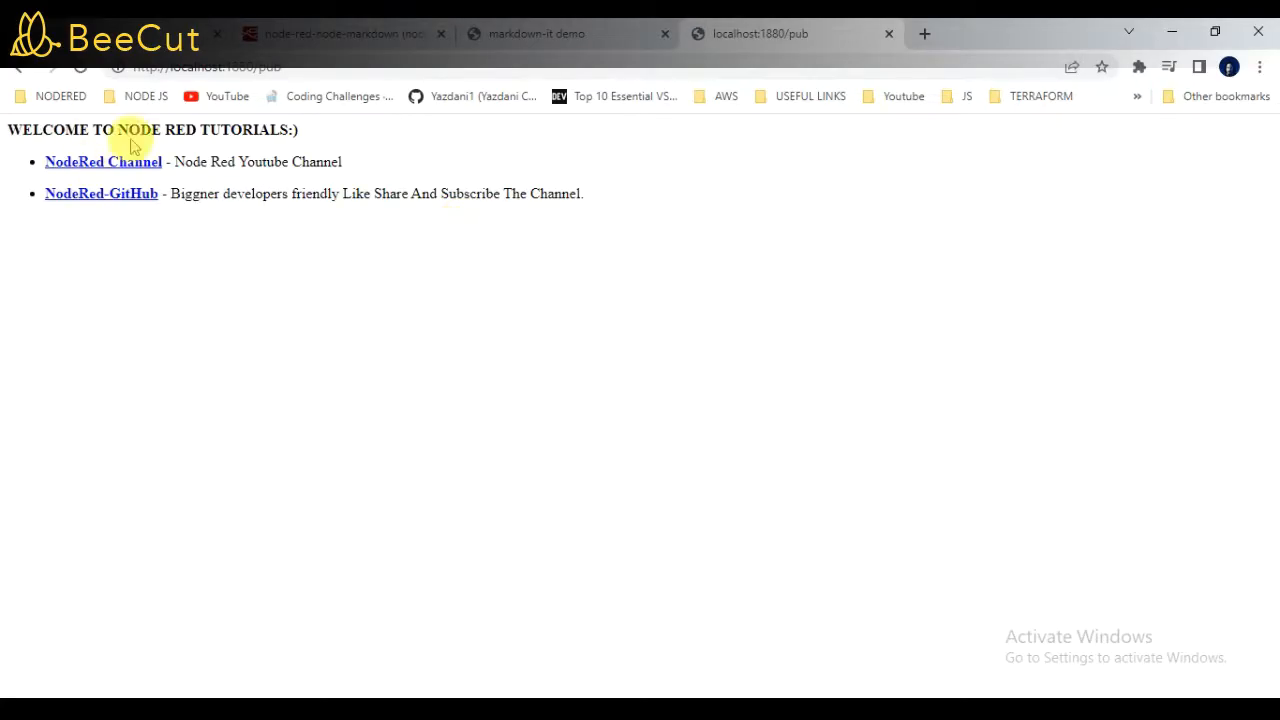
- Review the rendered tutorials welcome page and follow the NodeRed Channel link
{"action": "left_click_drag", "start_coordinate": [4, 128], "coordinate": [300, 130]}
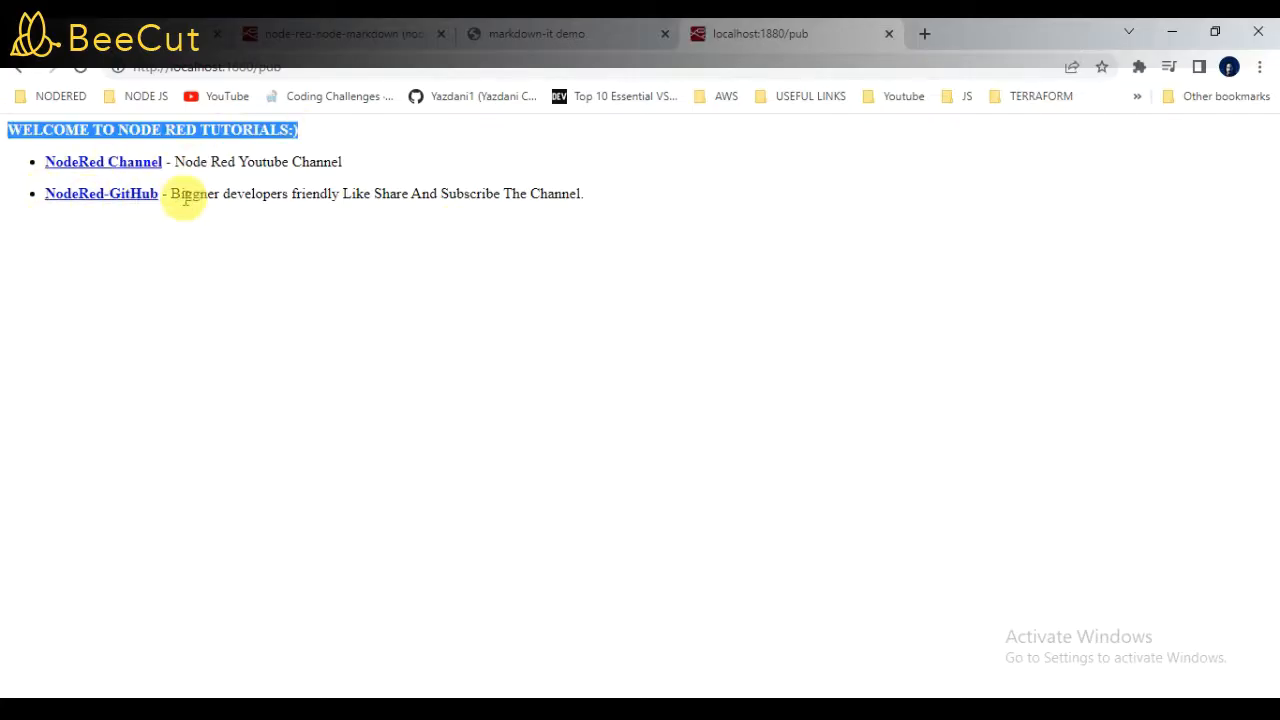
{"action": "left_click_drag", "start_coordinate": [14, 160], "coordinate": [604, 197]}
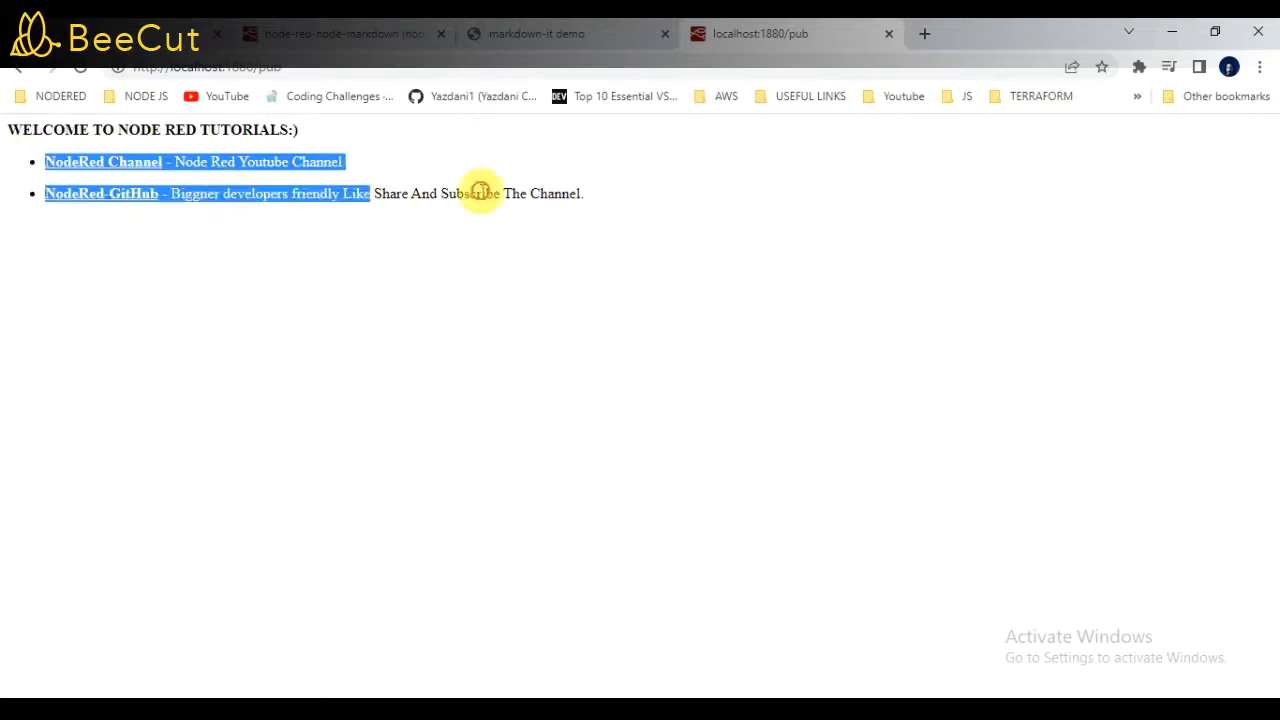
{"action": "left_click", "coordinate": [630, 222]}
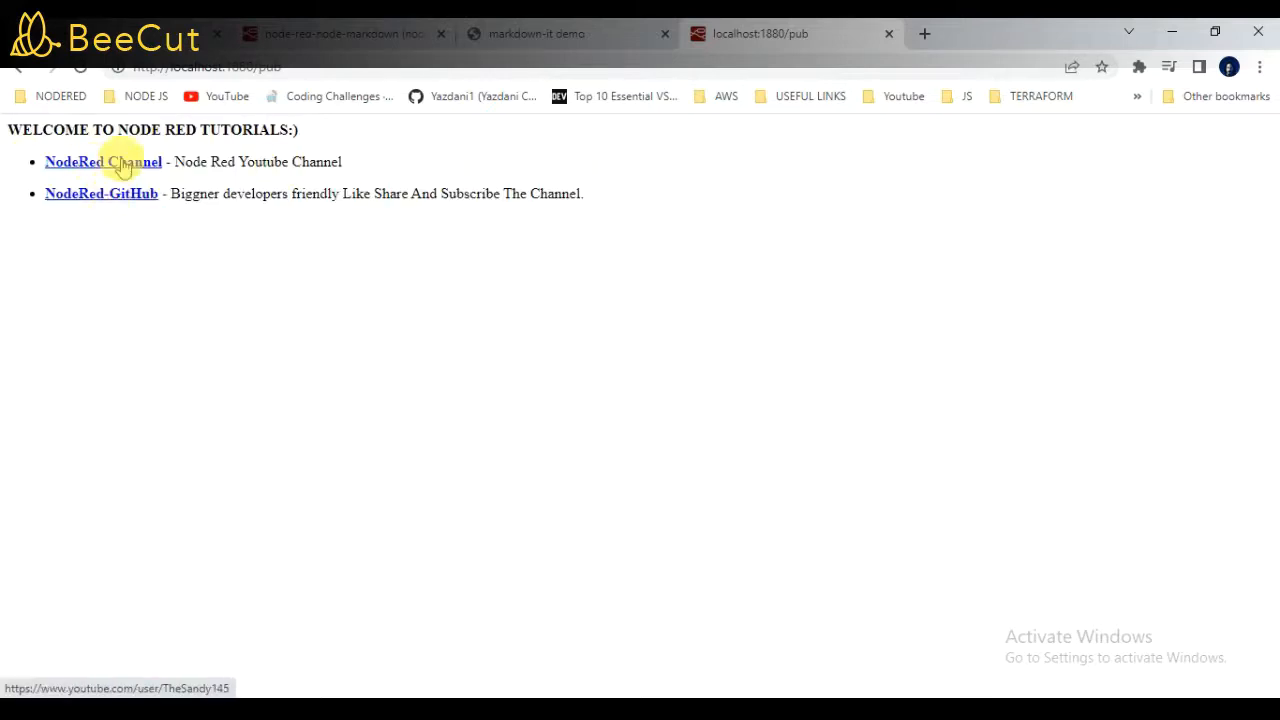
{"action": "left_click", "coordinate": [122, 165]}
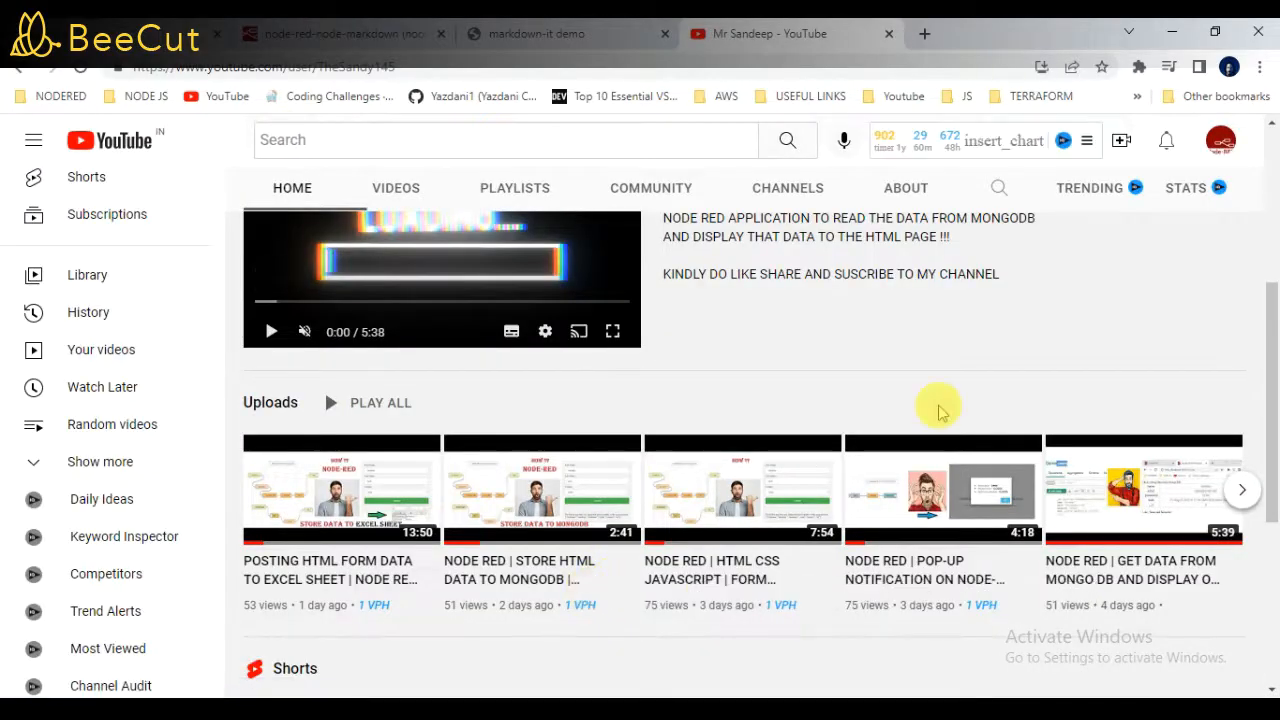
{"action": "scroll", "coordinate": [675, 435], "scroll_direction": "down", "scroll_amount": 3}
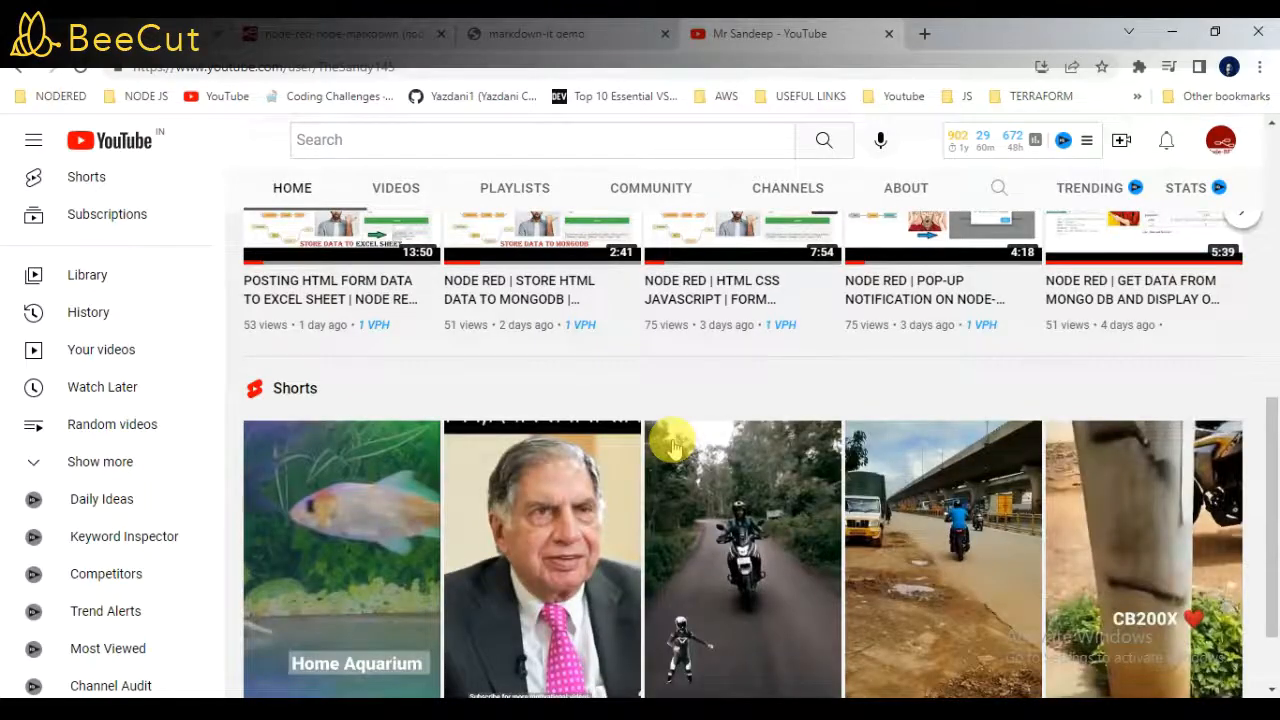
{"action": "scroll", "coordinate": [394, 334], "scroll_direction": "up", "scroll_amount": 2}
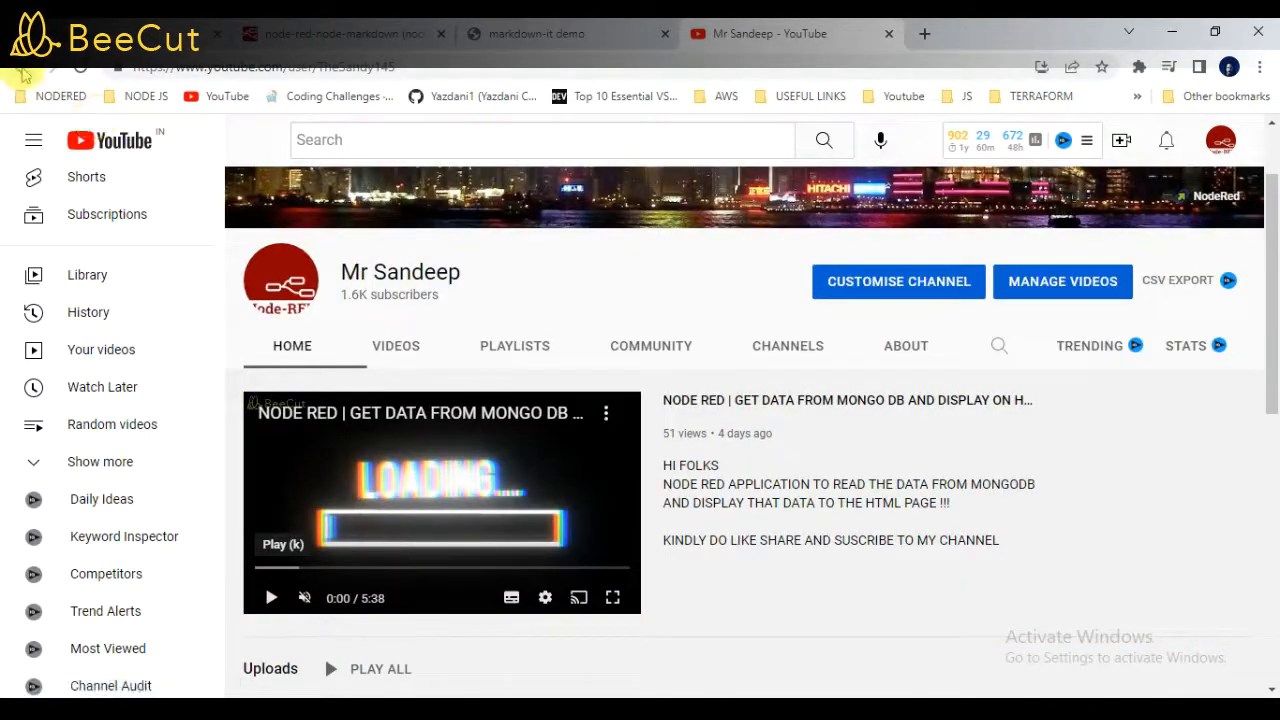
{"action": "left_click", "coordinate": [19, 68]}
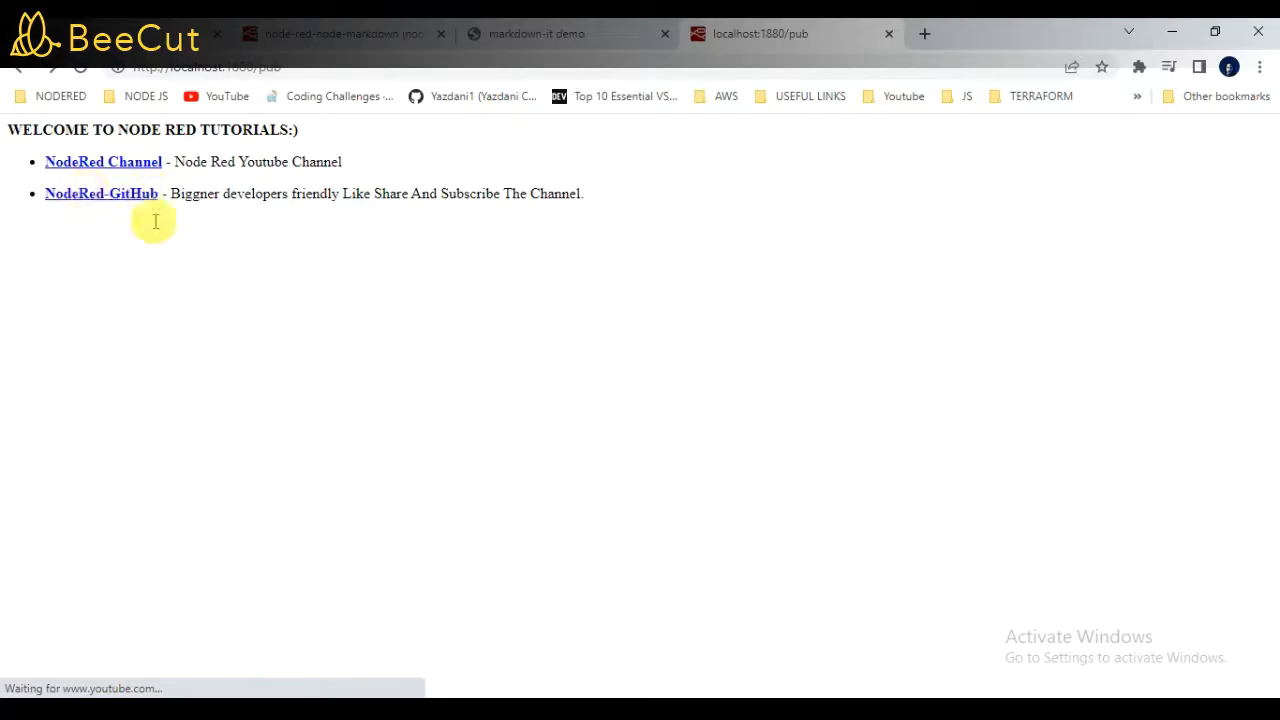
{"action": "left_click", "coordinate": [135, 195]}
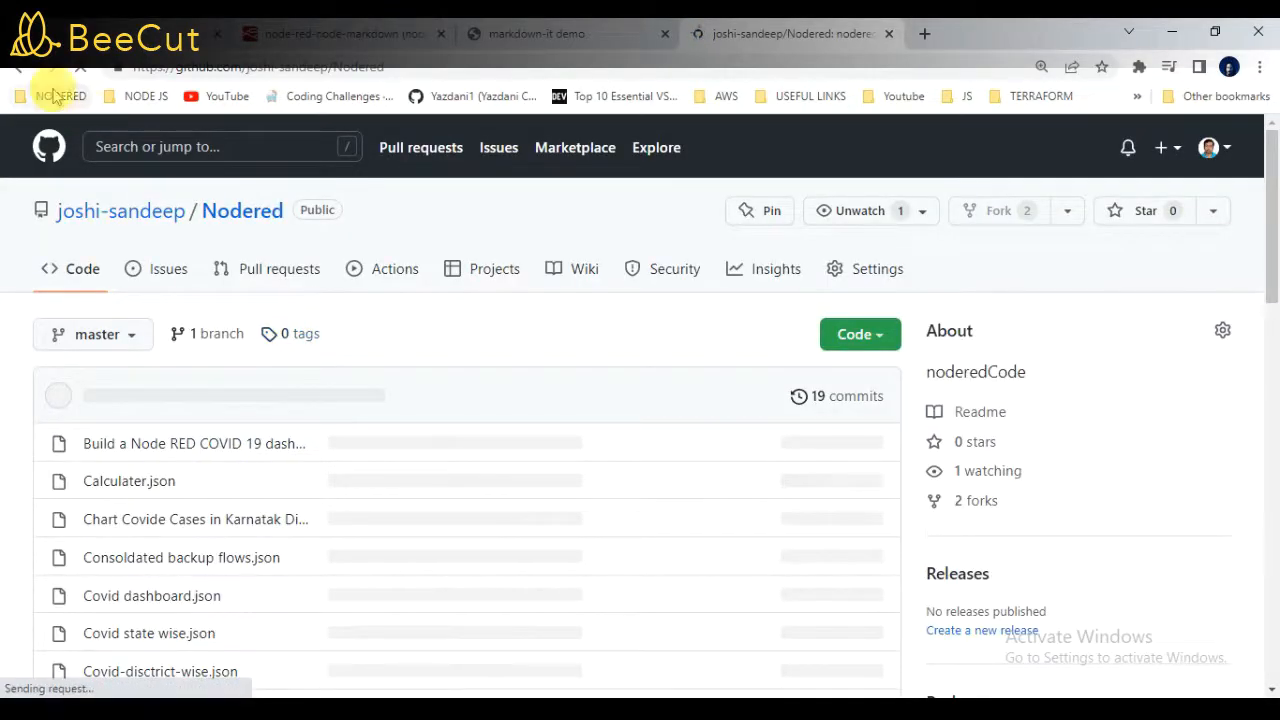
{"action": "scroll", "coordinate": [167, 334], "scroll_direction": "down", "scroll_amount": 5}
{"action": "scroll", "coordinate": [168, 350], "scroll_direction": "down", "scroll_amount": 3}
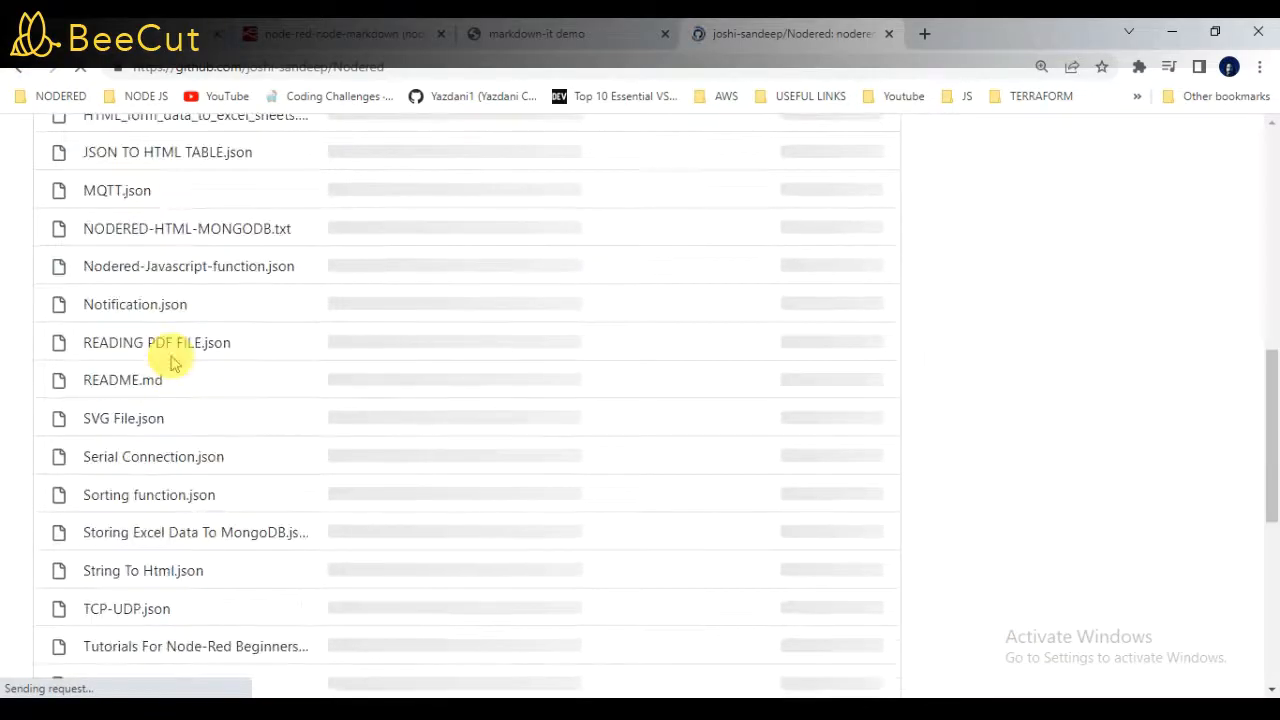
{"action": "scroll", "coordinate": [171, 363], "scroll_direction": "up", "scroll_amount": 4}
{"action": "left_click", "coordinate": [18, 67]}
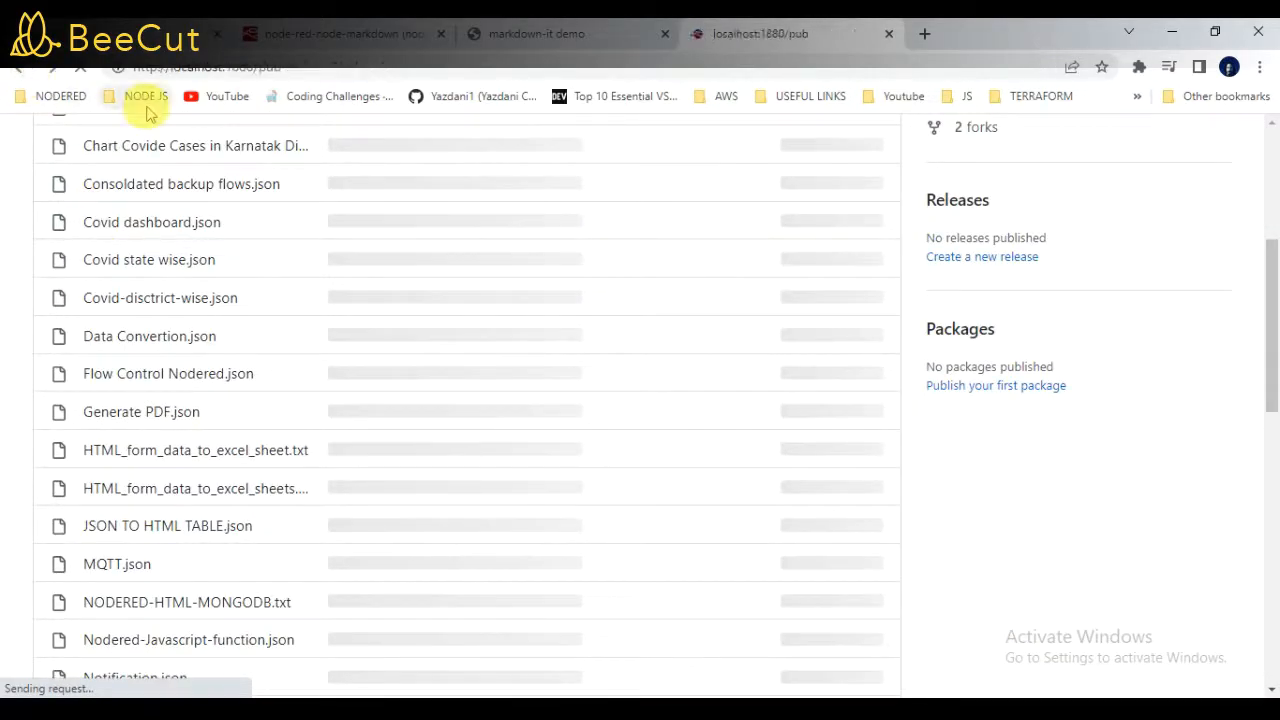